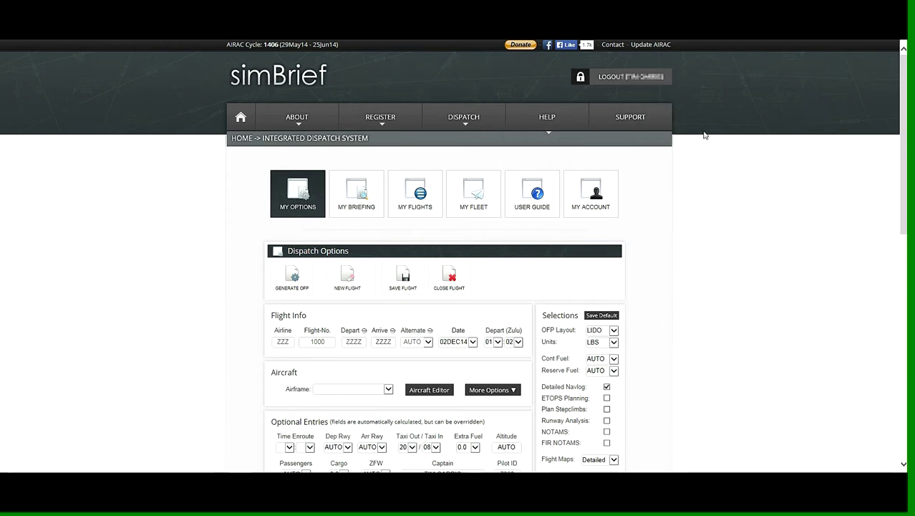
- Enter FSM as the airline and 316 as the flight number in the flight info
mouse_move(462, 119)
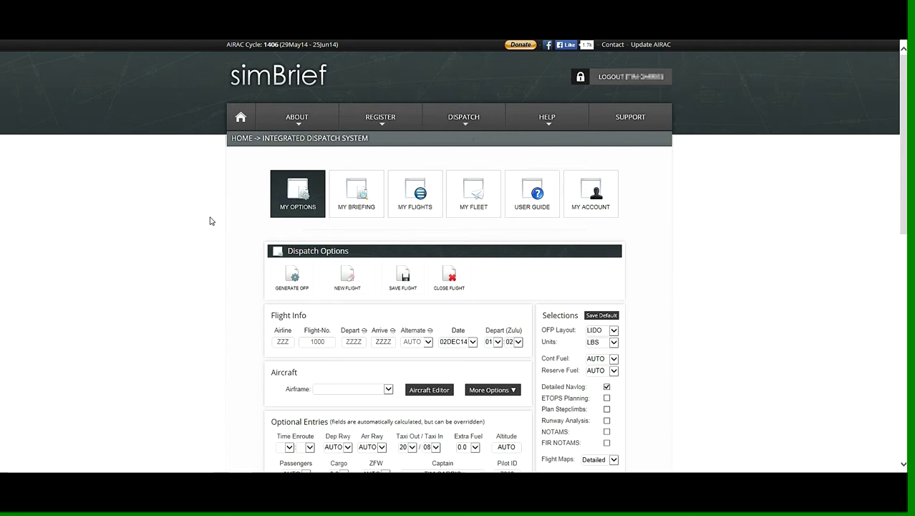
click(286, 341)
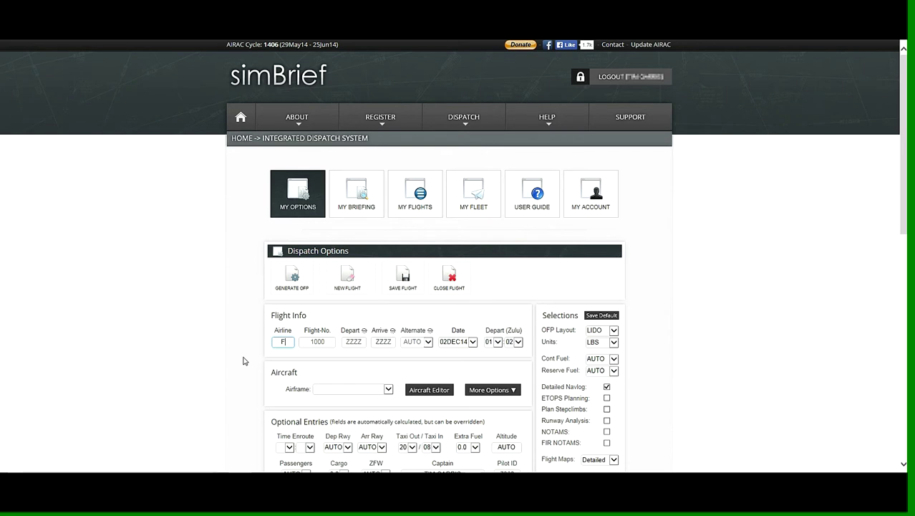
text(FSM)
click(328, 342)
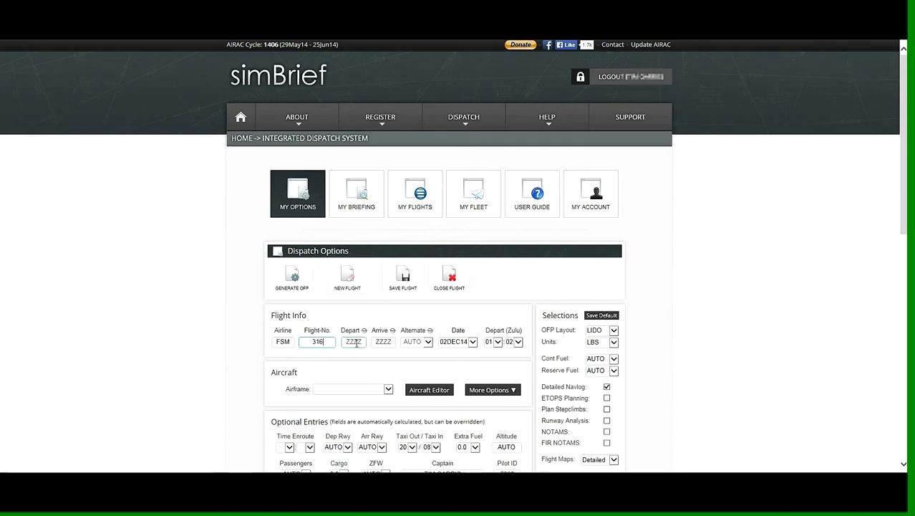
- Set the departure airport to KAPA and the arrival airport to KJAC
click(355, 342)
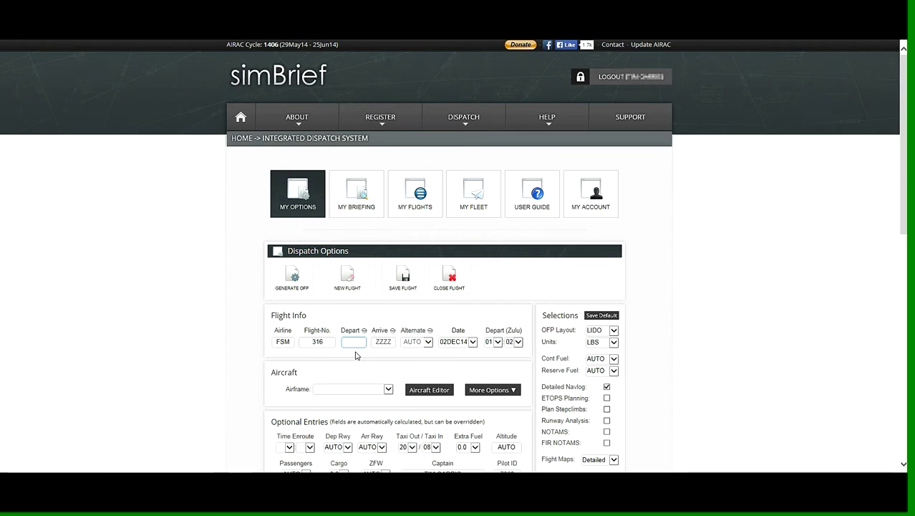
text(KAPA)
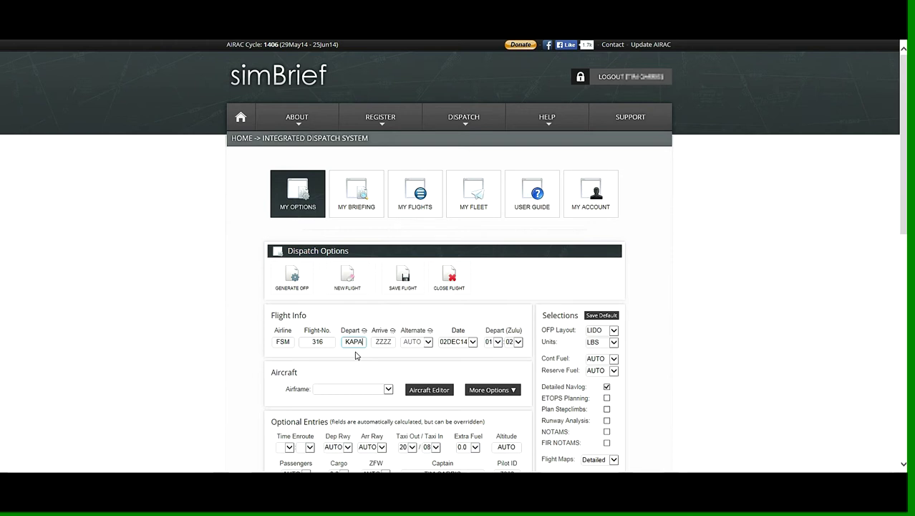
click(389, 342)
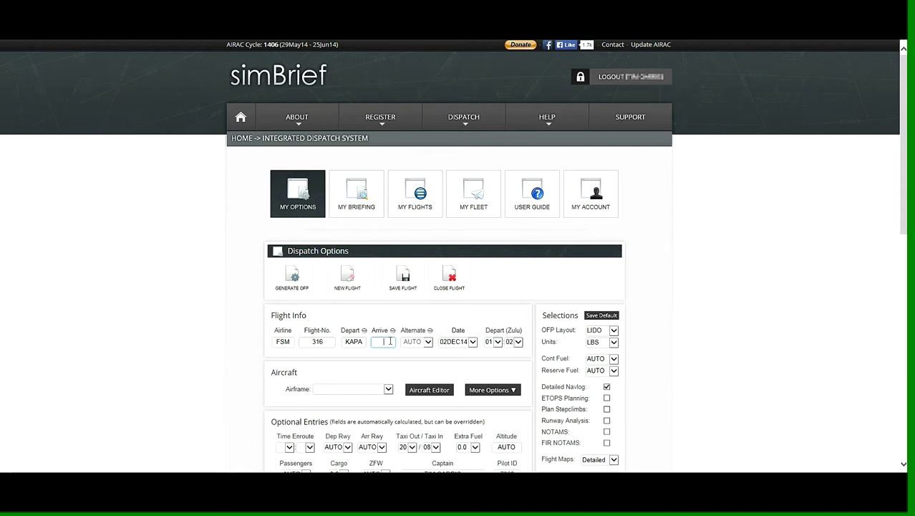
text(K)
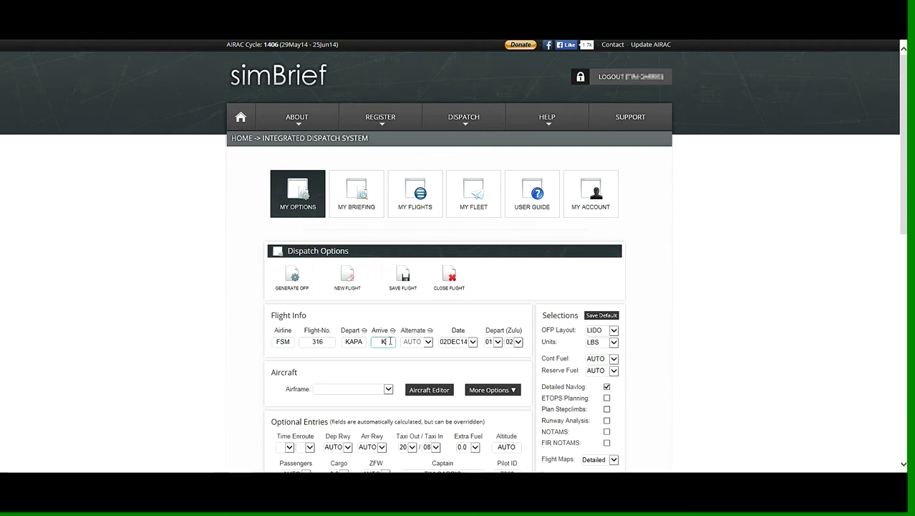
text(JAC)
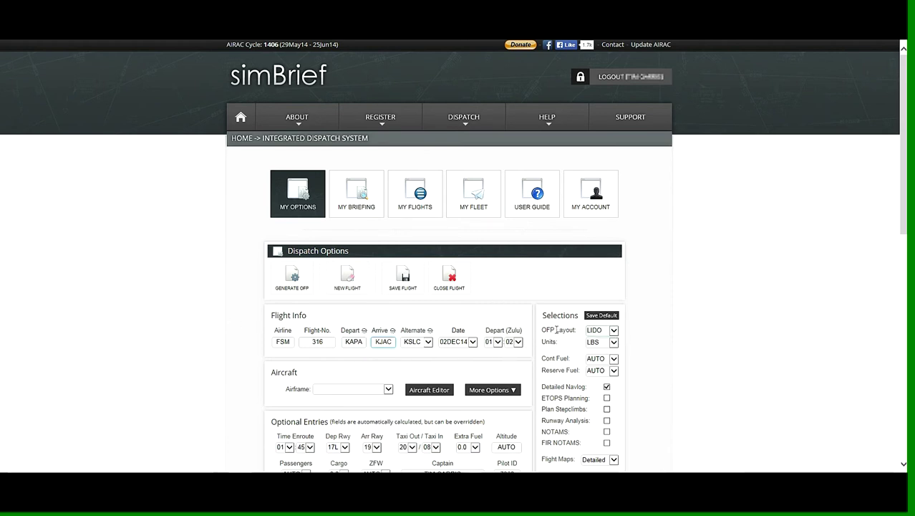
- Review the available choices for OFP layout, units, contingency fuel and reserve fuel, keeping LIDO, LBS and AUTO
click(613, 333)
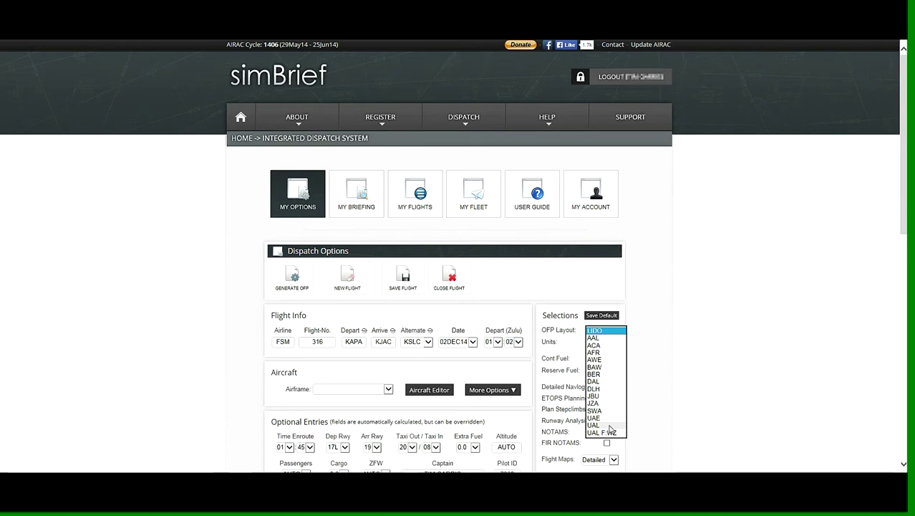
click(613, 331)
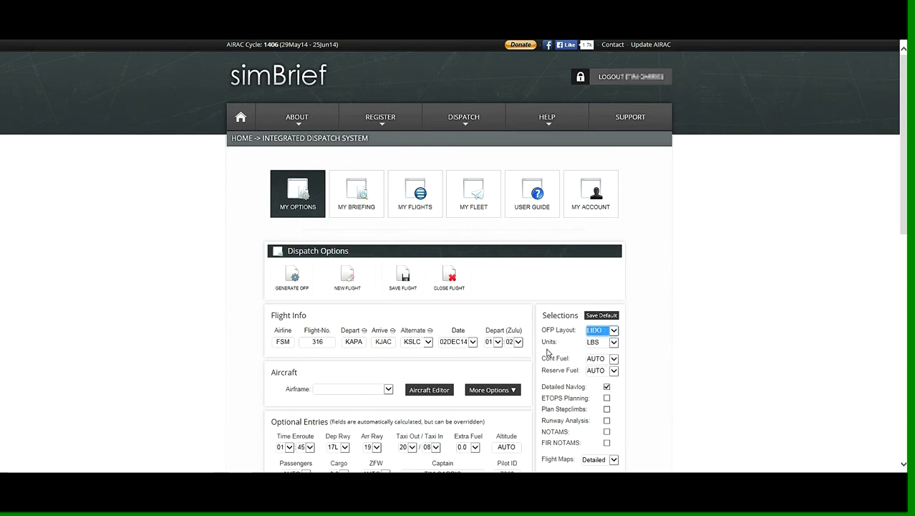
click(615, 342)
click(614, 343)
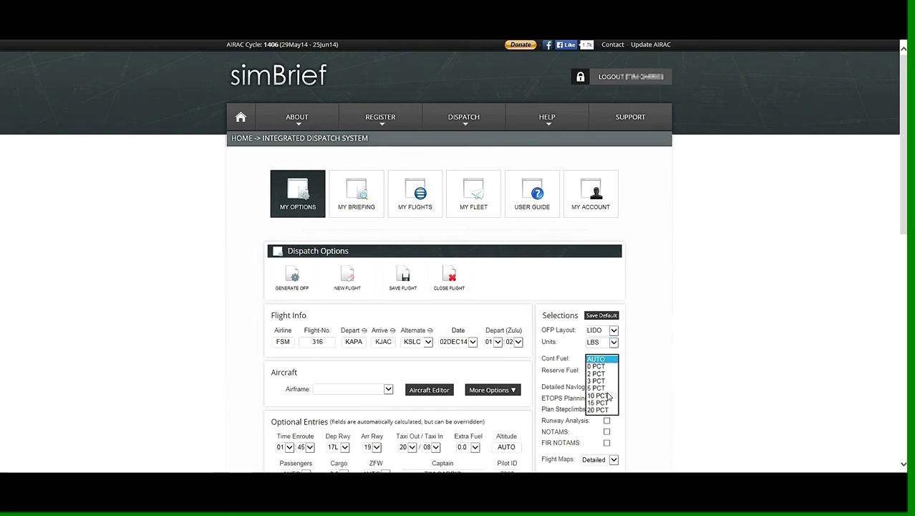
click(599, 358)
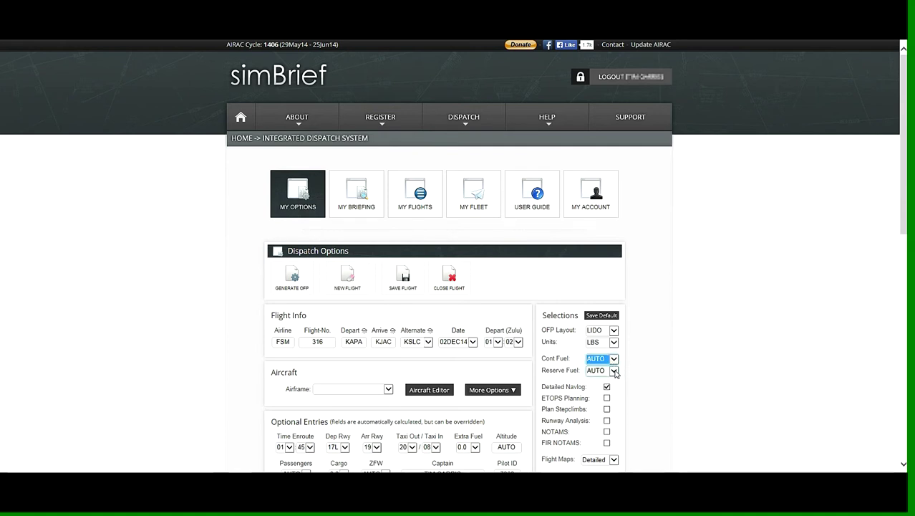
click(614, 371)
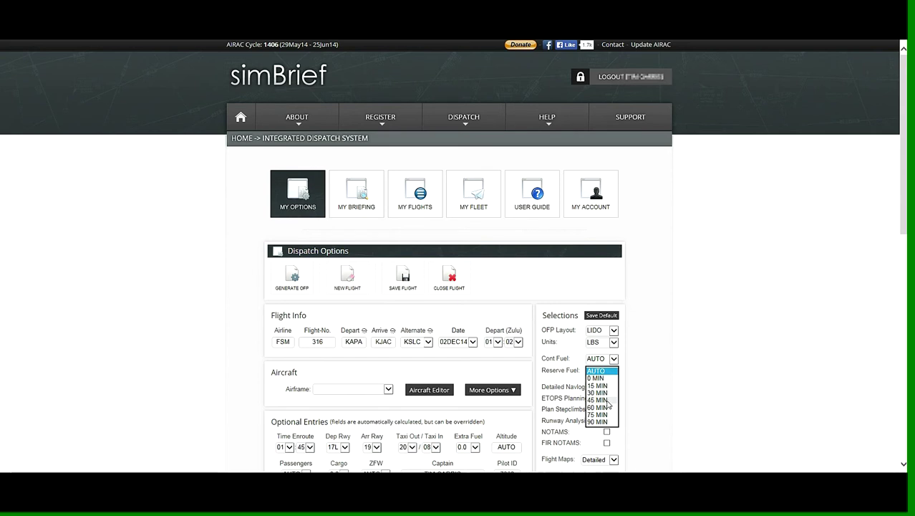
click(643, 366)
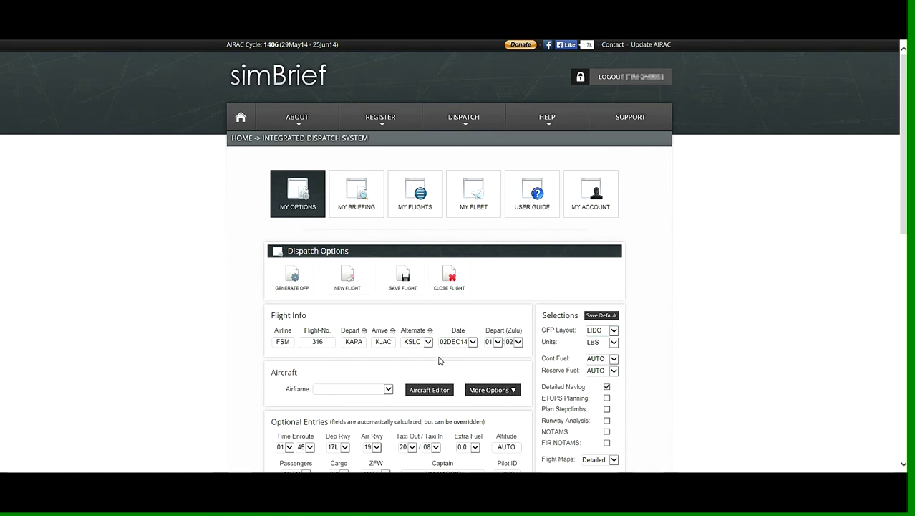
- Choose the C510 - C510 MUSTANG airframe as the aircraft for the flight
click(388, 389)
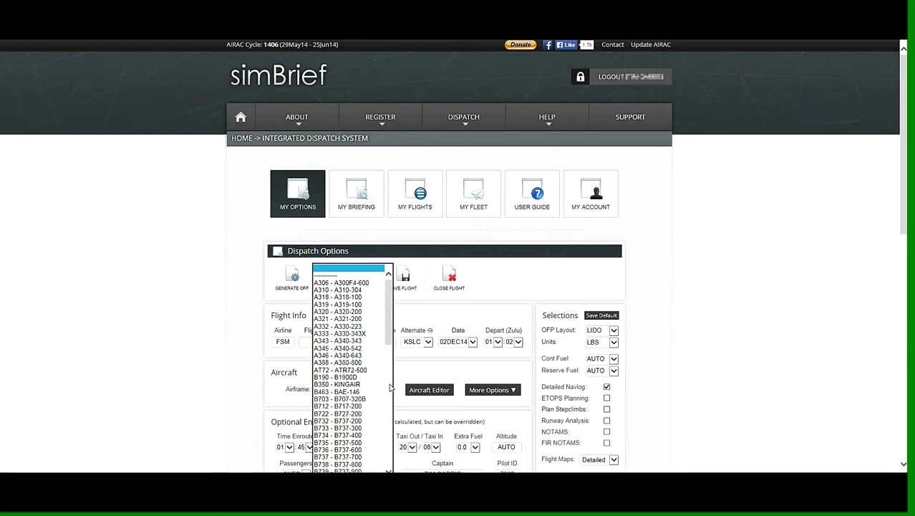
drag(390, 334, 390, 457)
scroll(374, 363, up, 2)
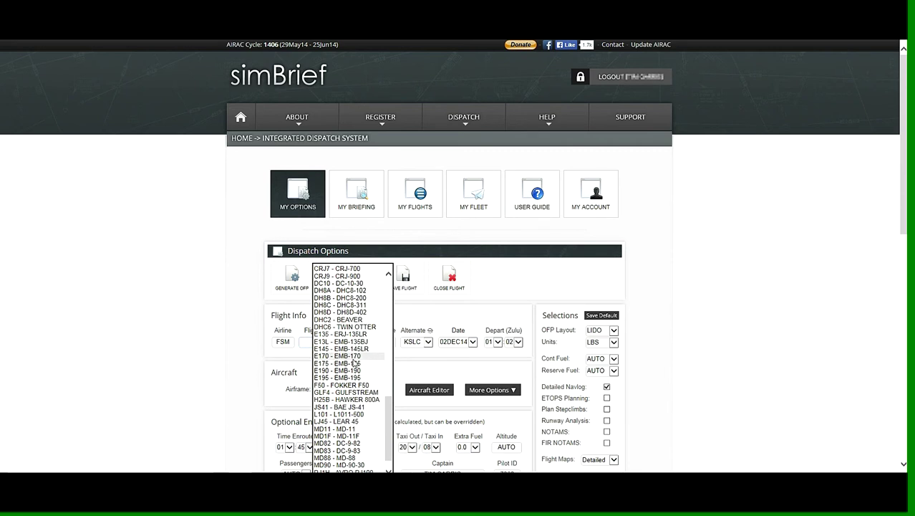
drag(390, 415, 391, 381)
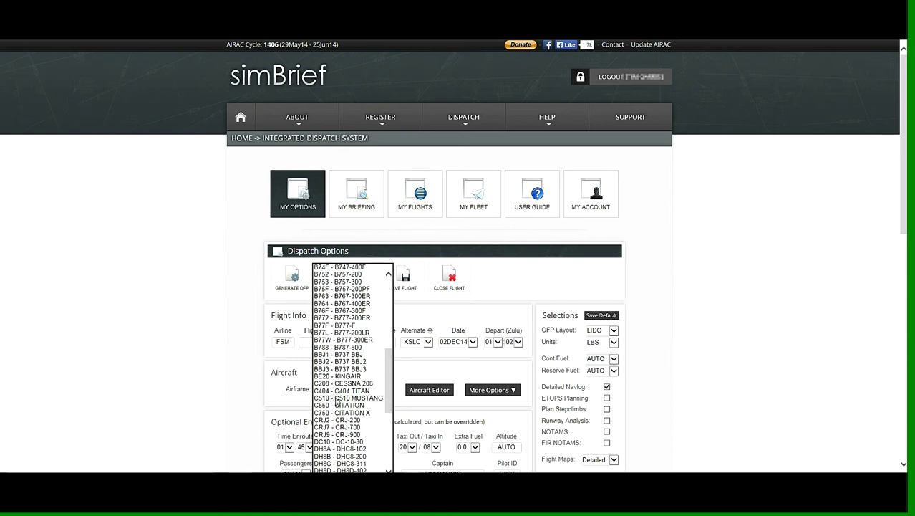
click(336, 398)
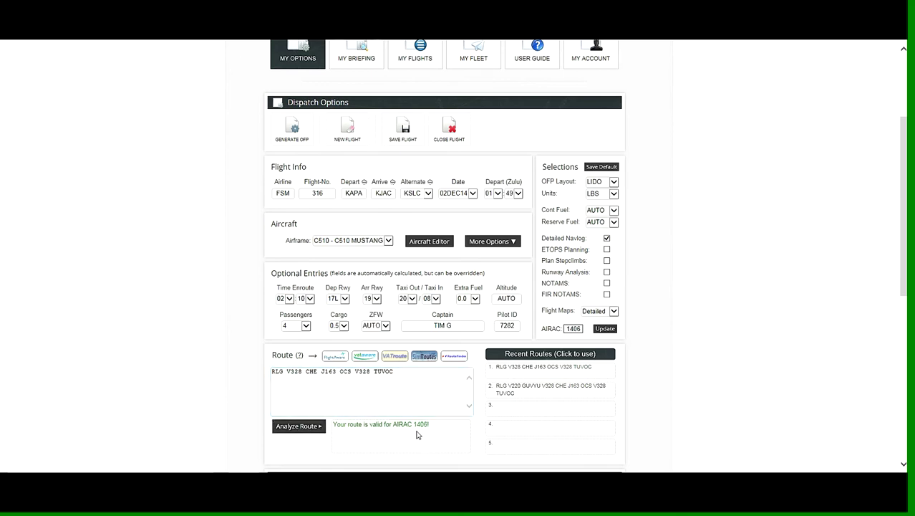
- Inspect the plotted route from KAPA to KJAC and change the route map's background to Terrain
click(391, 382)
scroll(637, 326, down, 1)
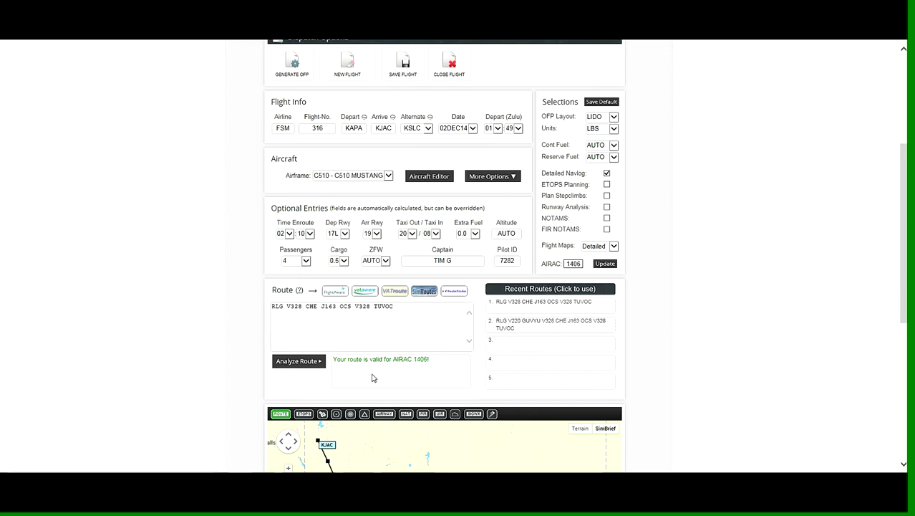
scroll(354, 369, down, 1)
scroll(315, 342, down, 1)
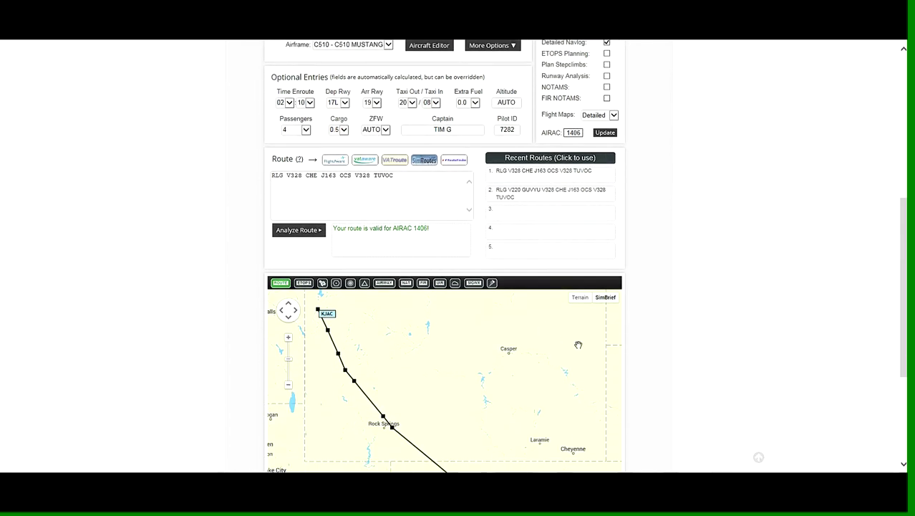
scroll(648, 357, down, 3)
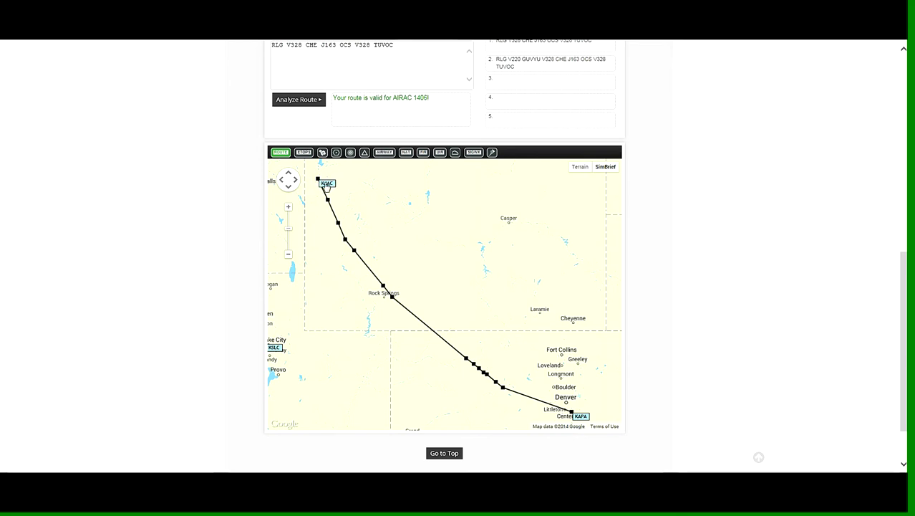
mouse_move(327, 190)
click(580, 168)
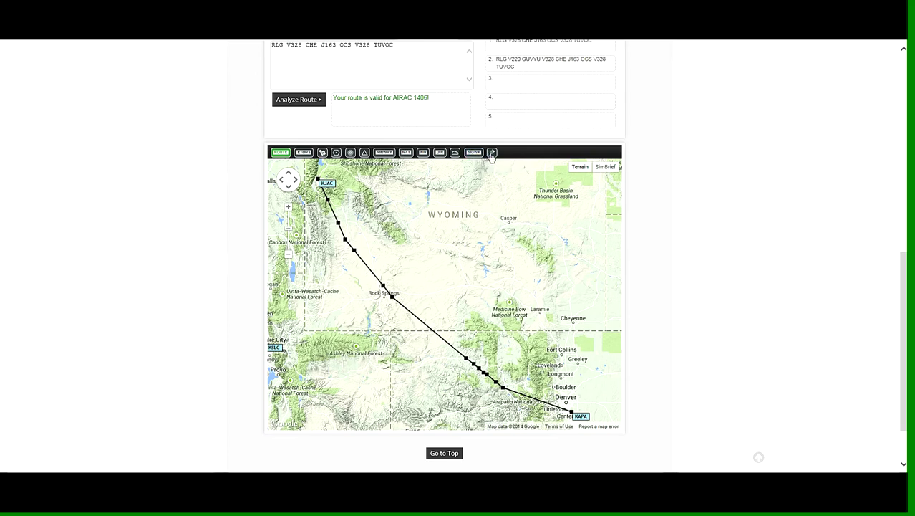
- Overlay the SIGWX significant weather chart on the route map at a zoom level covering the whole United States
click(476, 155)
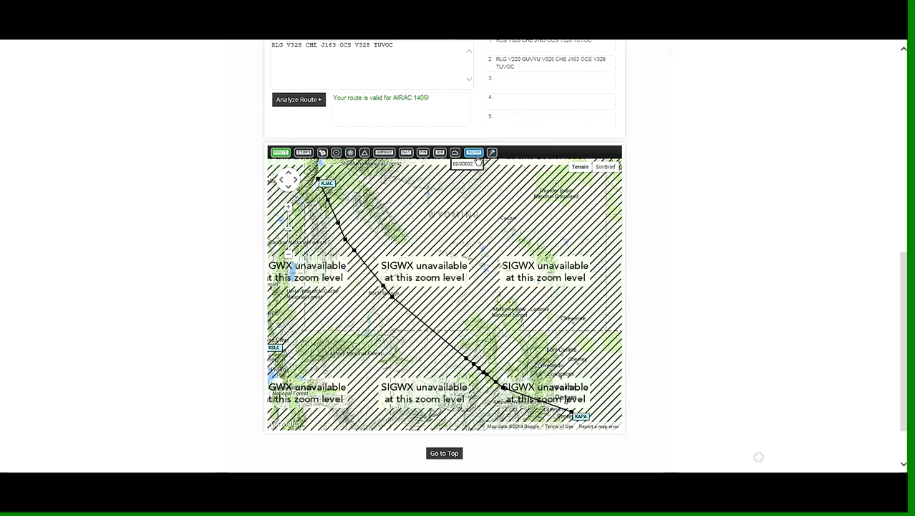
scroll(517, 264, down, 1)
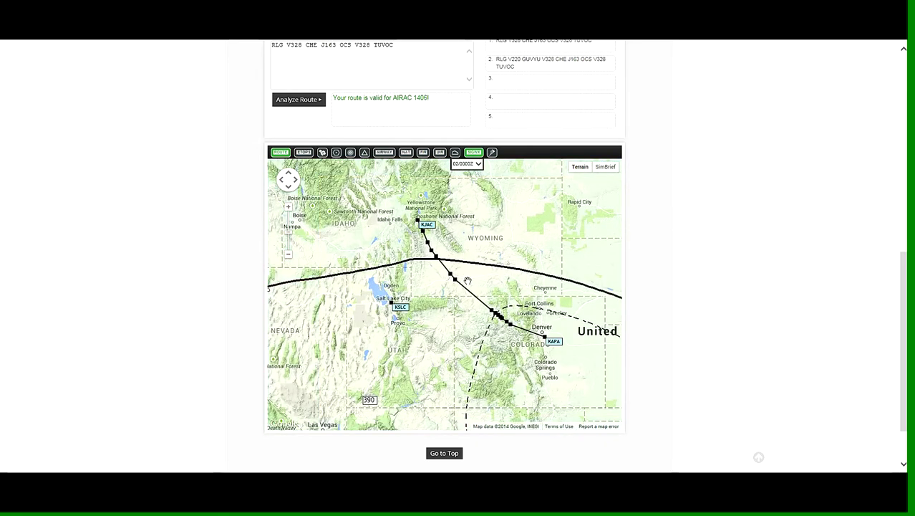
scroll(462, 283, down, 1)
scroll(391, 306, down, 1)
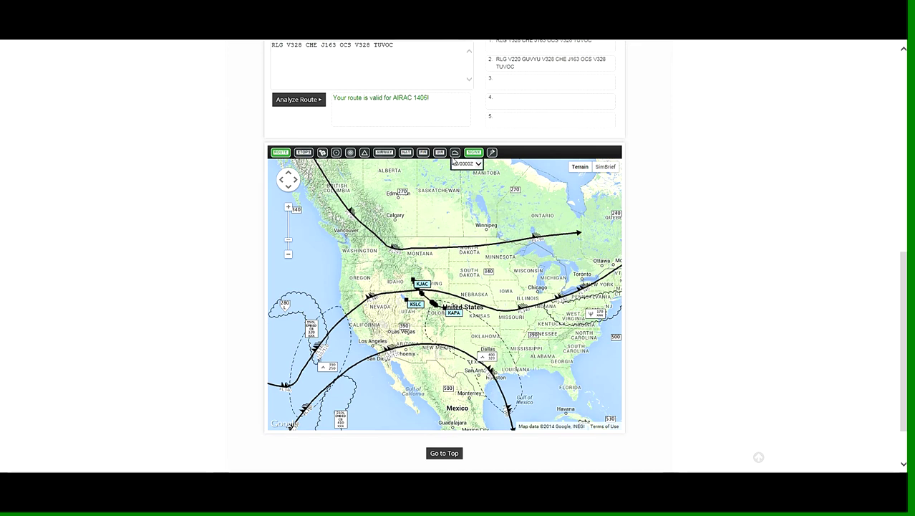
- Add the cloud and UIR boundary overlays to the route map and inspect the area around the route
click(454, 152)
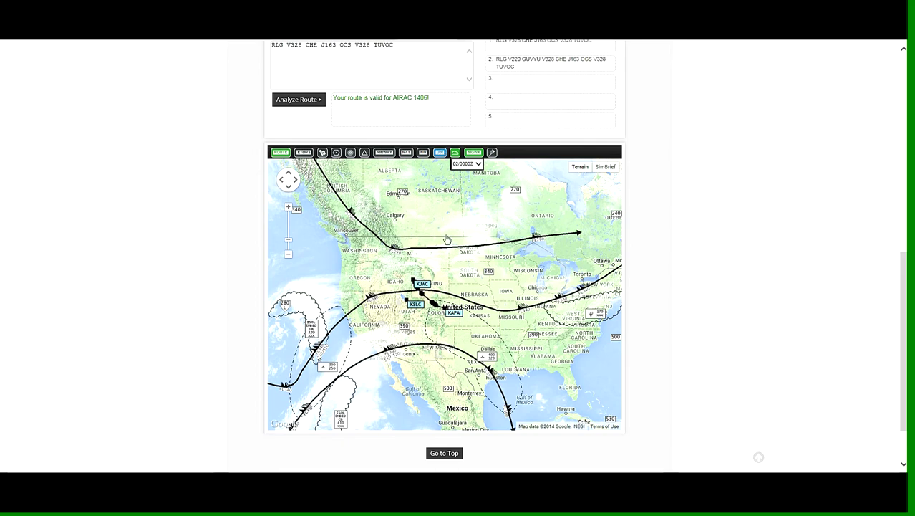
scroll(448, 290, up, 2)
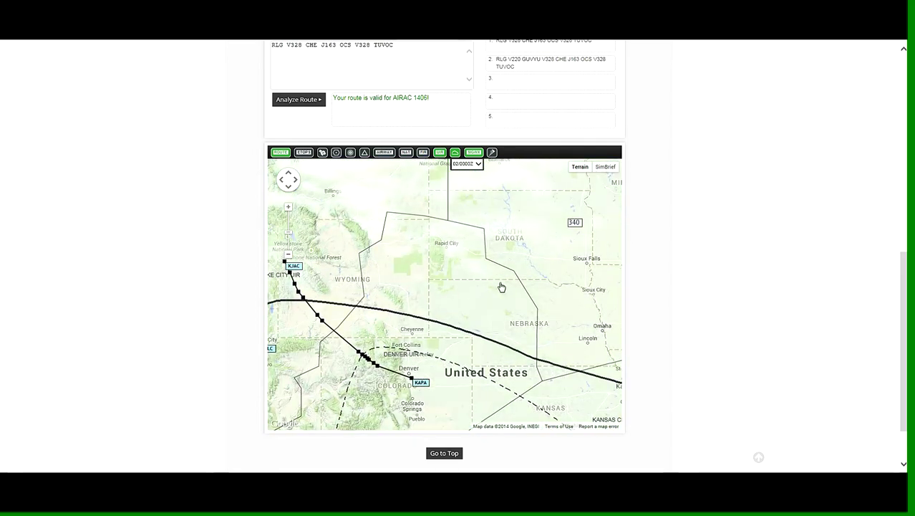
scroll(501, 287, down, 1)
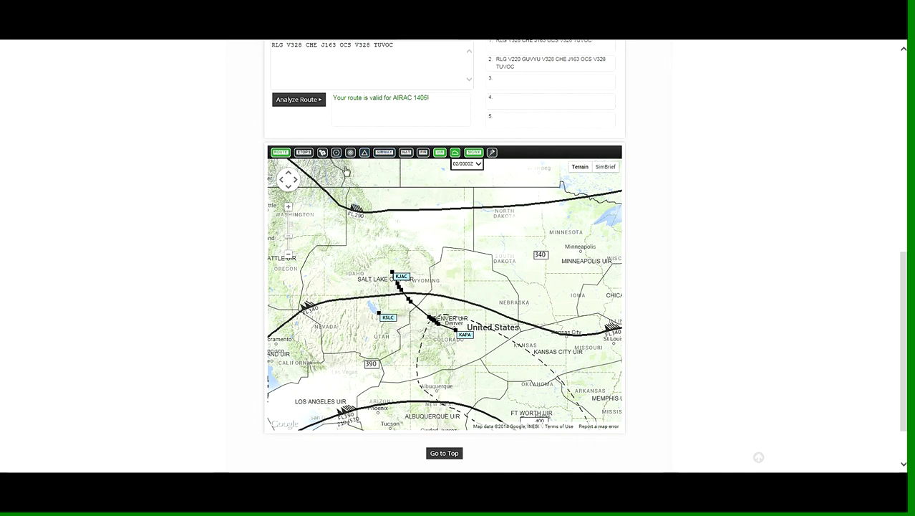
click(350, 152)
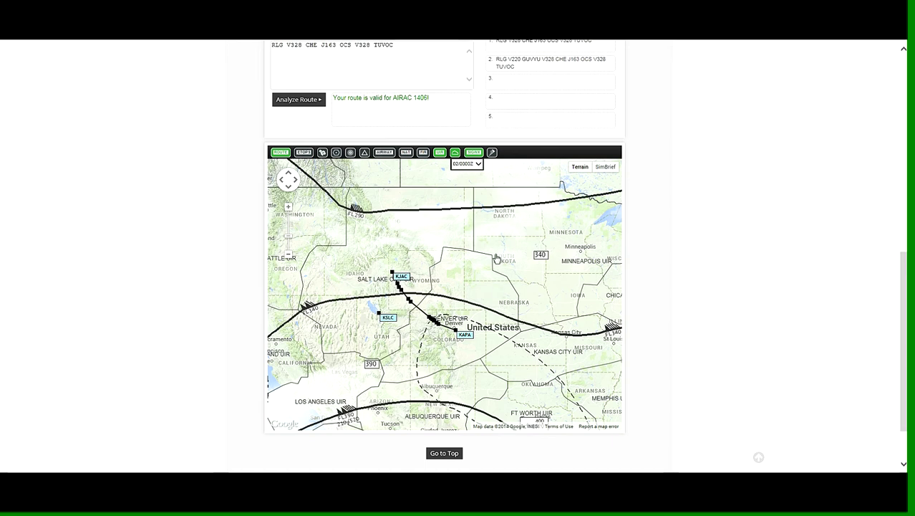
click(475, 153)
scroll(551, 337, up, 1)
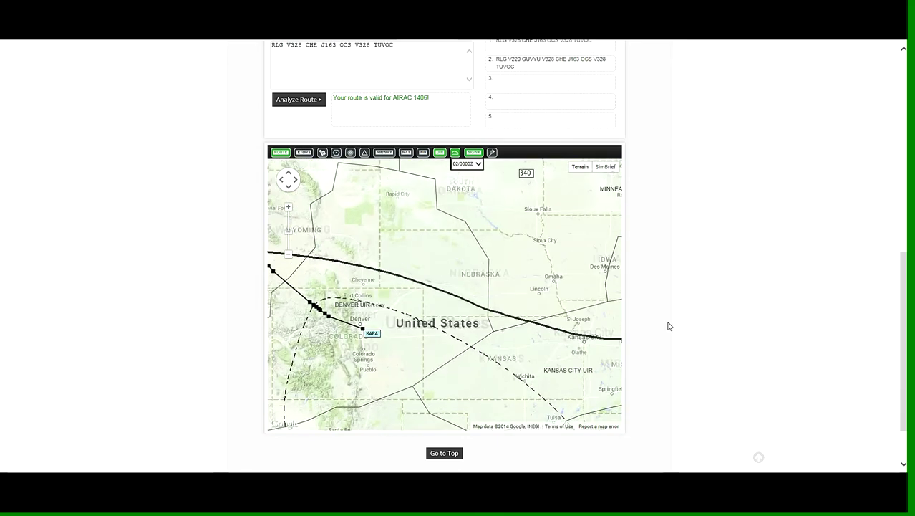
- Generate the OFP for the flight, agreeing to overwrite any previously generated flight plans
scroll(659, 330, up, 4)
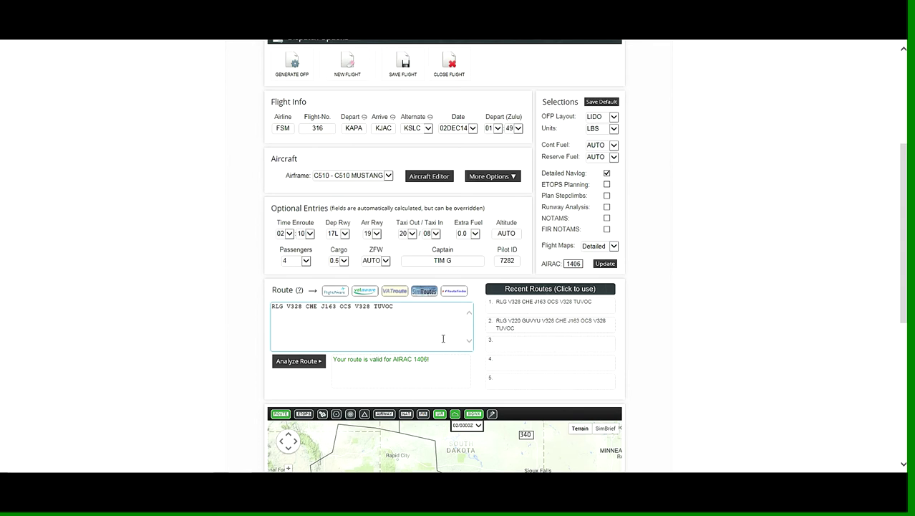
scroll(641, 304, up, 3)
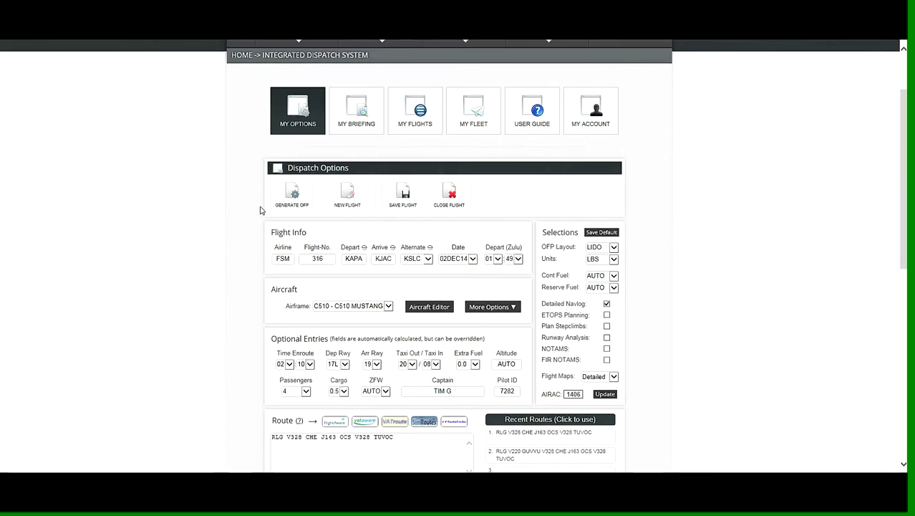
click(291, 199)
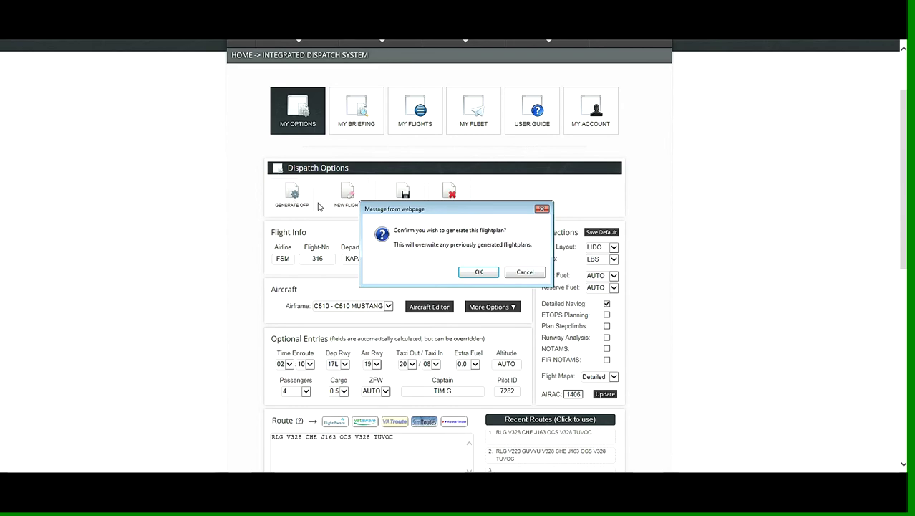
click(480, 274)
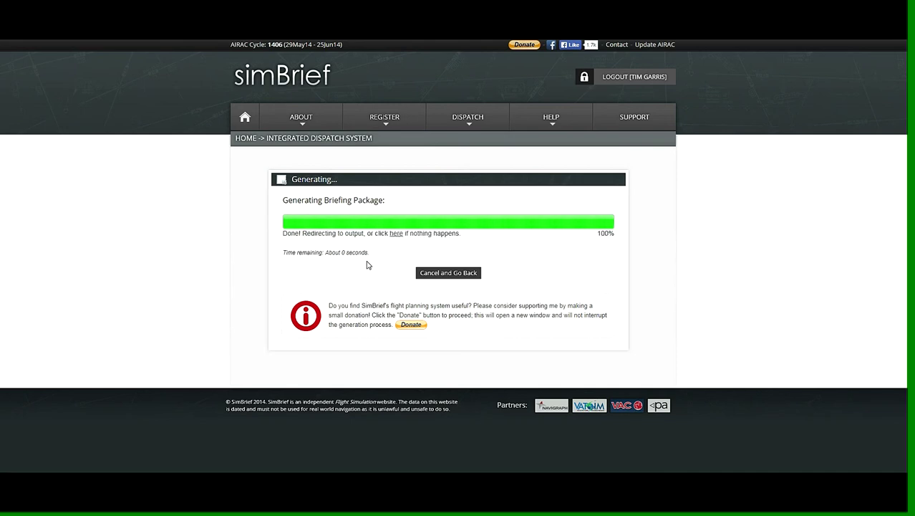
- Examine the flight plan route, alternate and fuel information in the generated briefing
scroll(646, 313, down, 3)
scroll(646, 313, down, 7)
scroll(649, 300, down, 3)
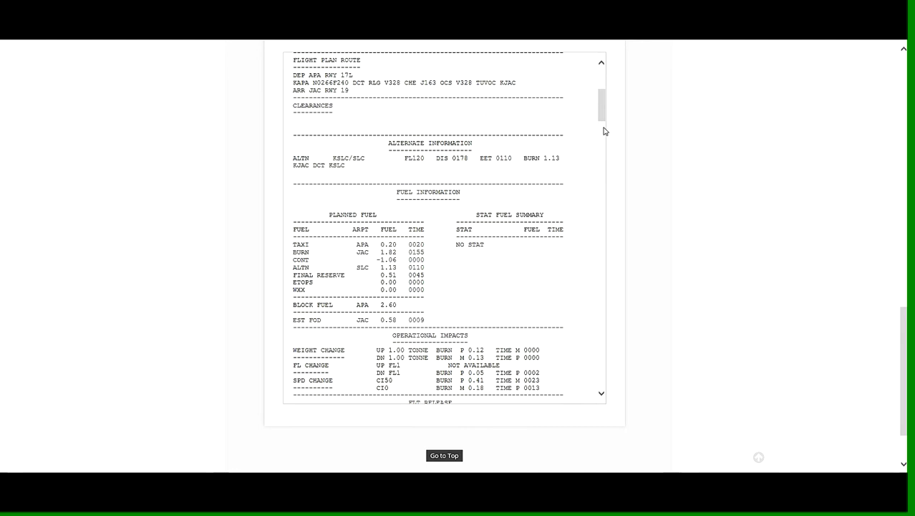
- Read through the briefing's operational impacts, times, wind information and station weather, and return to the start of the plan
drag(603, 116, 602, 129)
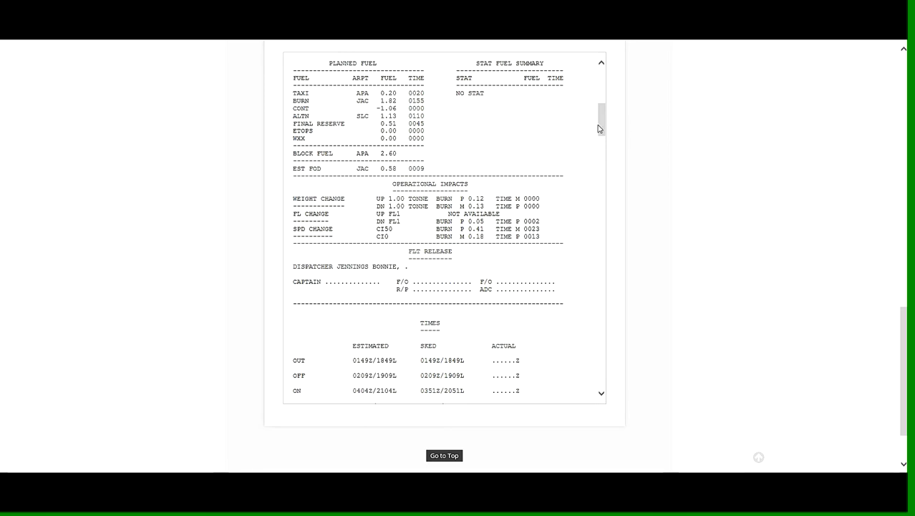
drag(601, 119, 604, 235)
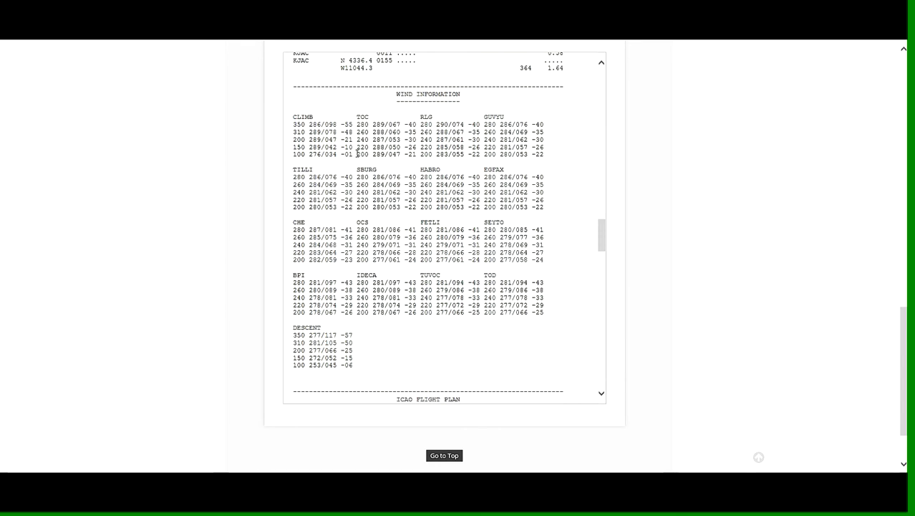
drag(601, 230, 602, 294)
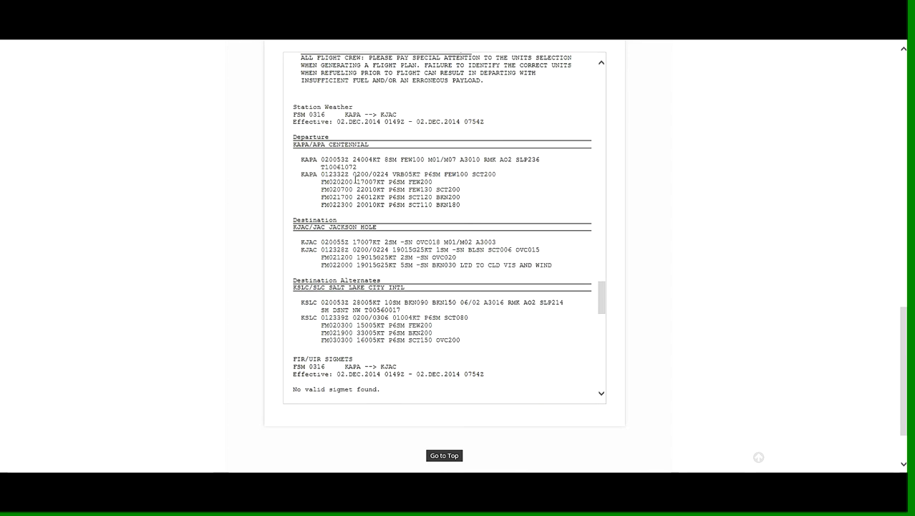
mouse_move(361, 164)
drag(601, 296, 602, 306)
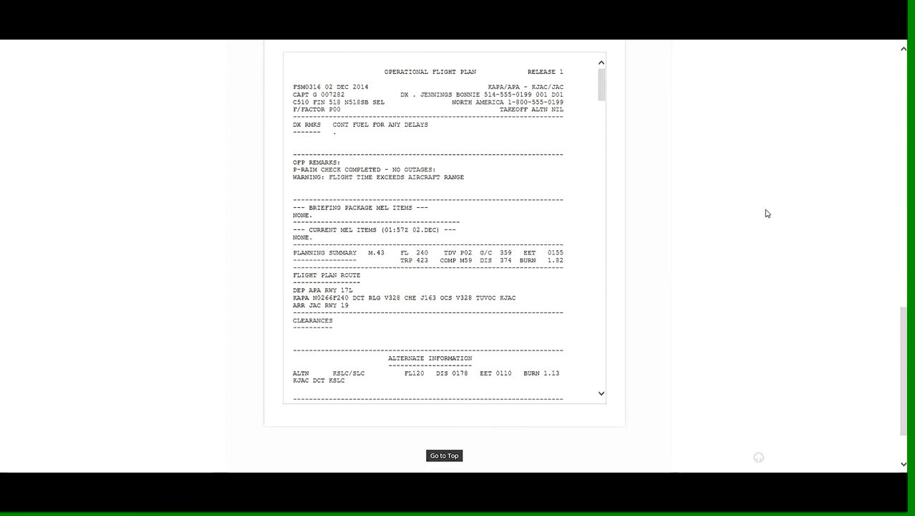
scroll(651, 268, up, 2)
scroll(650, 265, up, 10)
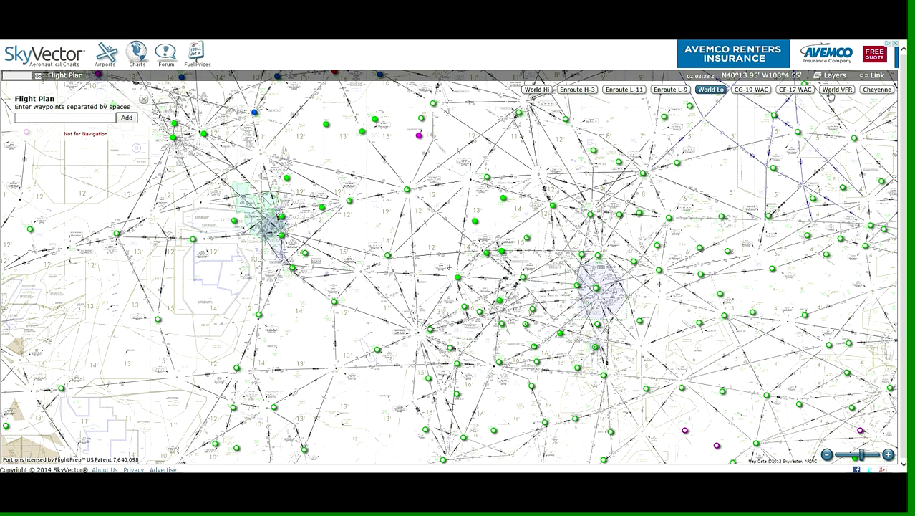
- Compare the World VFR, World Lo and Enroute H-3 charts, and settle on the World Hi chart
click(832, 92)
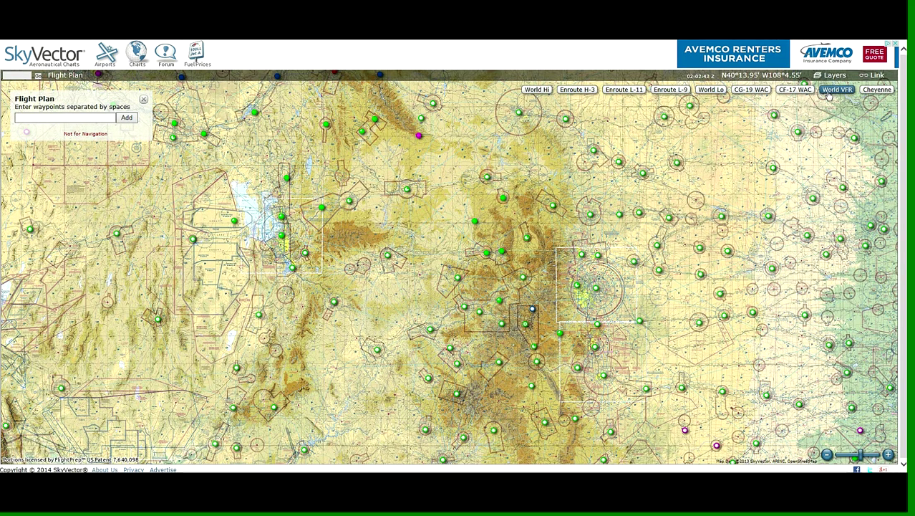
click(712, 92)
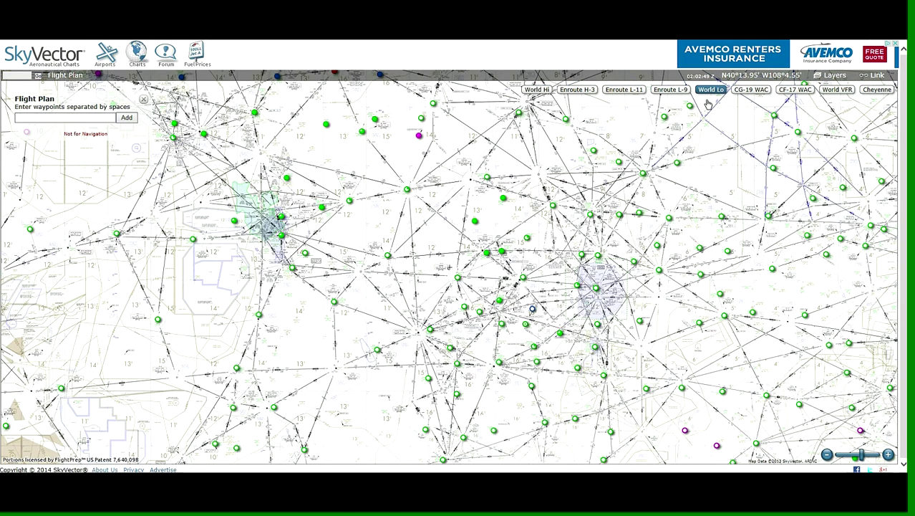
click(578, 91)
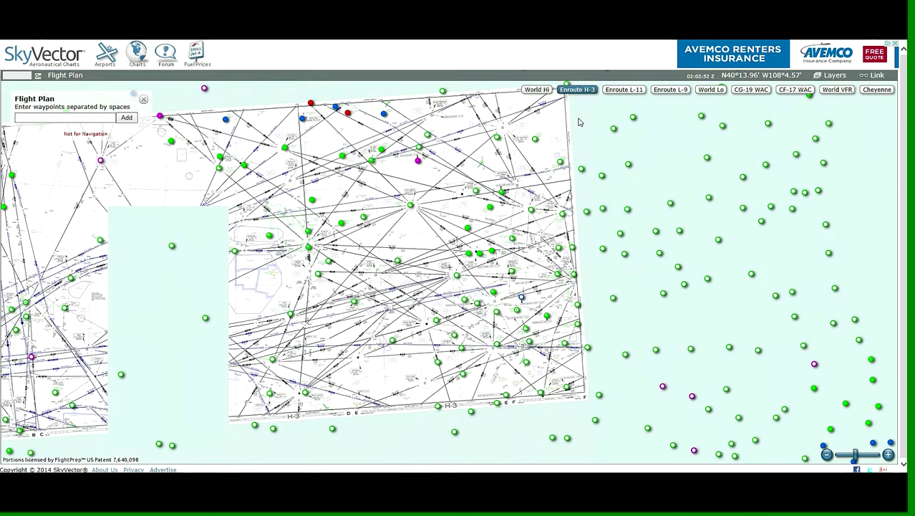
click(531, 91)
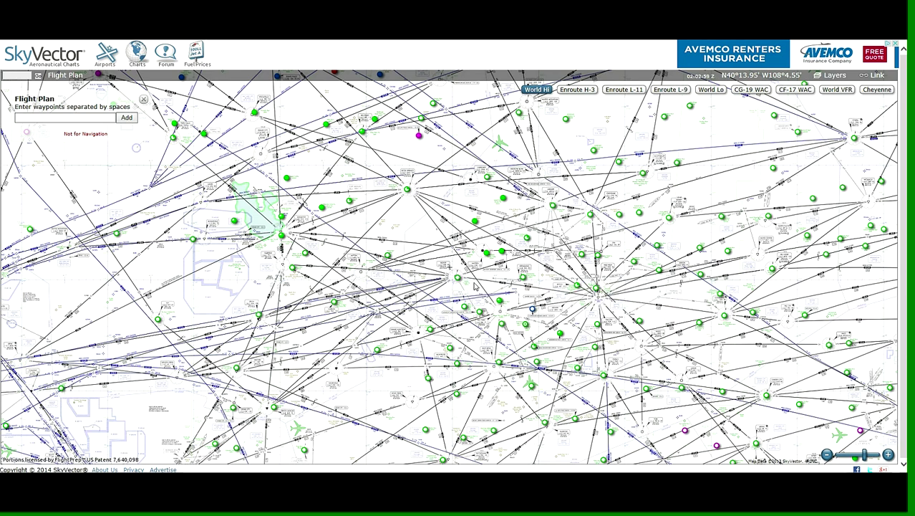
- Start the flight plan route at KAPA and add the DEN waypoint
click(68, 118)
click(127, 117)
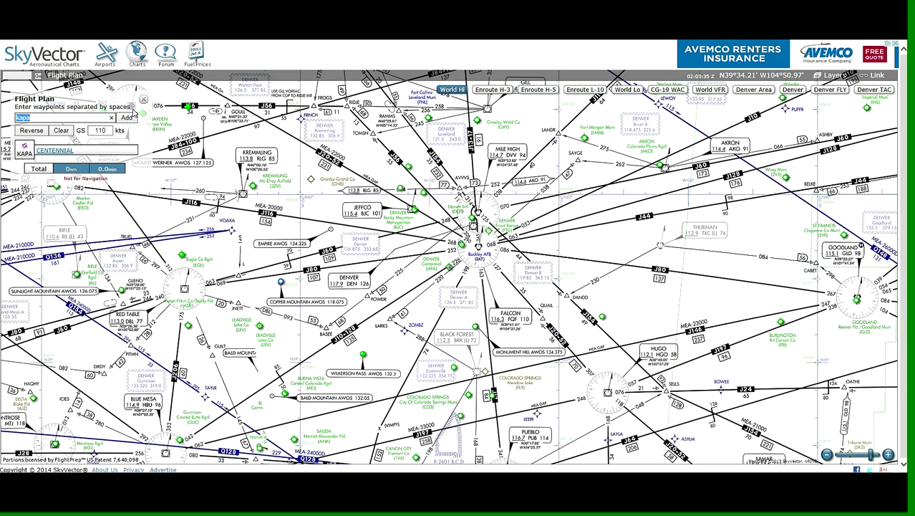
text(den)
click(127, 118)
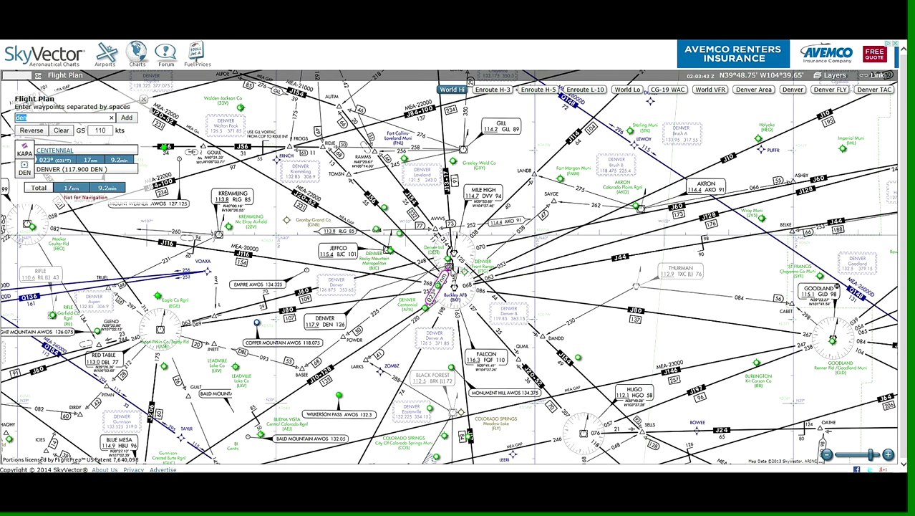
- Add the ZIMMR fix to the route after DEN
mouse_move(449, 293)
scroll(438, 261, up, 1)
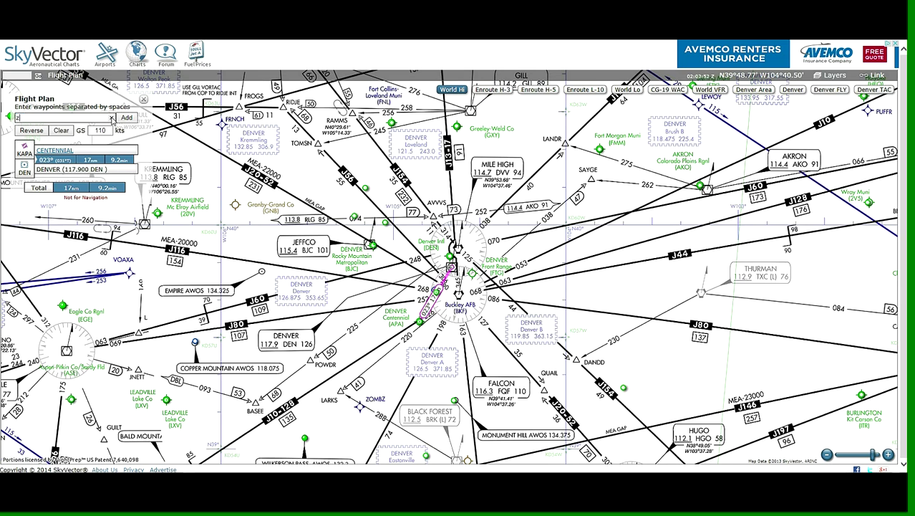
text(mm)
text(e)
click(126, 117)
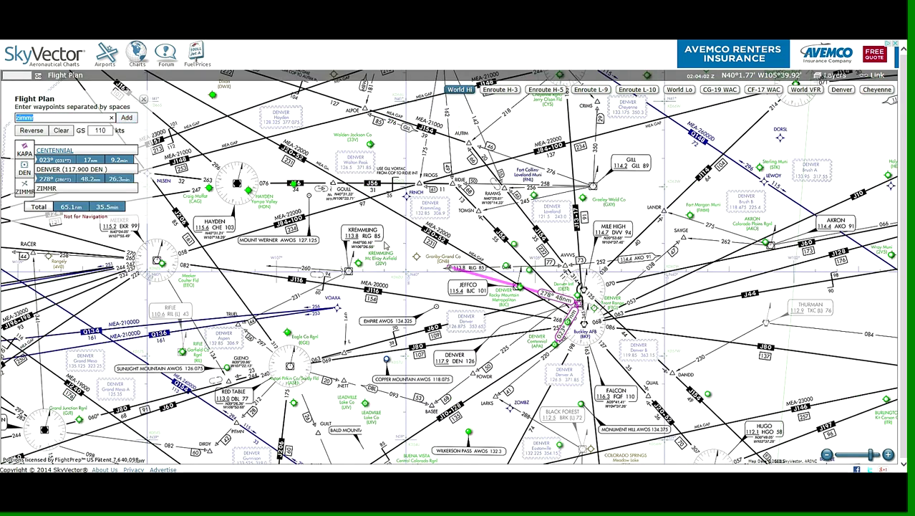
- Add the Kremmling VOR (RLG) to the route after ZIMMR
click(25, 117)
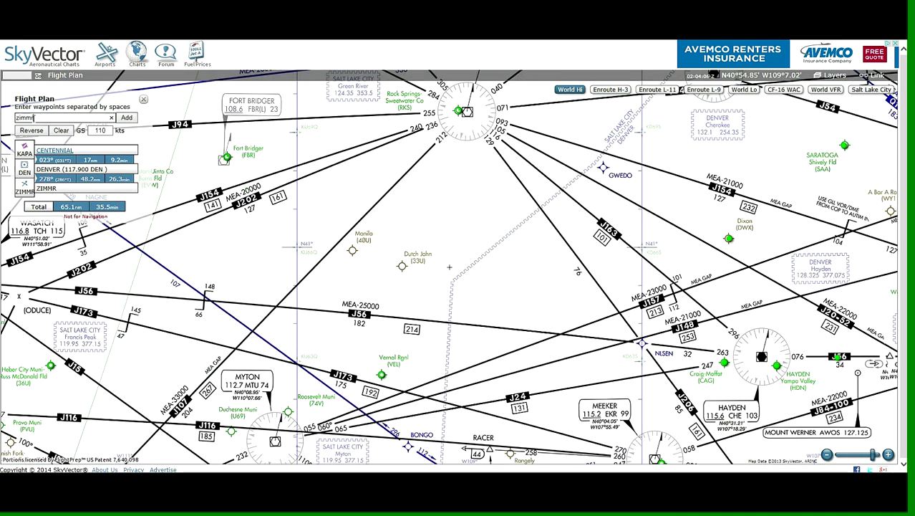
drag(36, 117, 16, 121)
key(BackSpace)
text(rlg)
click(126, 117)
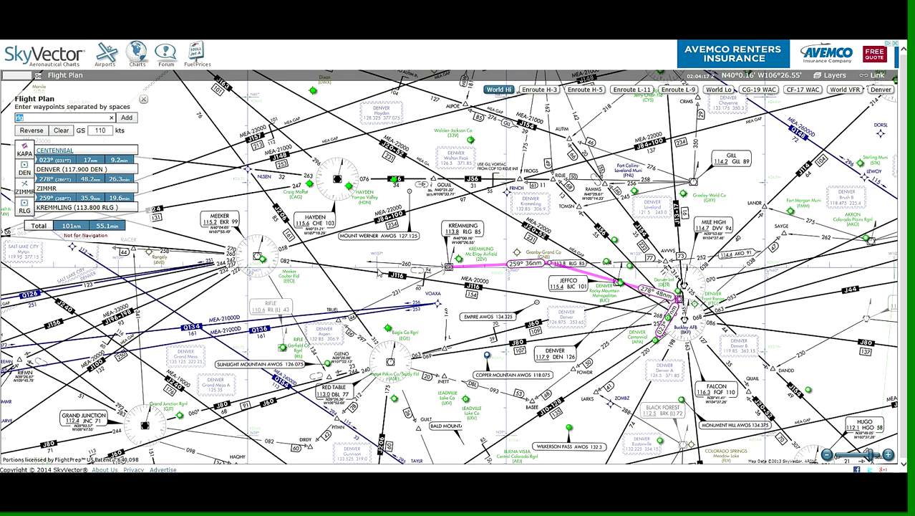
- Extend the route beyond RLG with the CHE and OCS waypoints
click(29, 119)
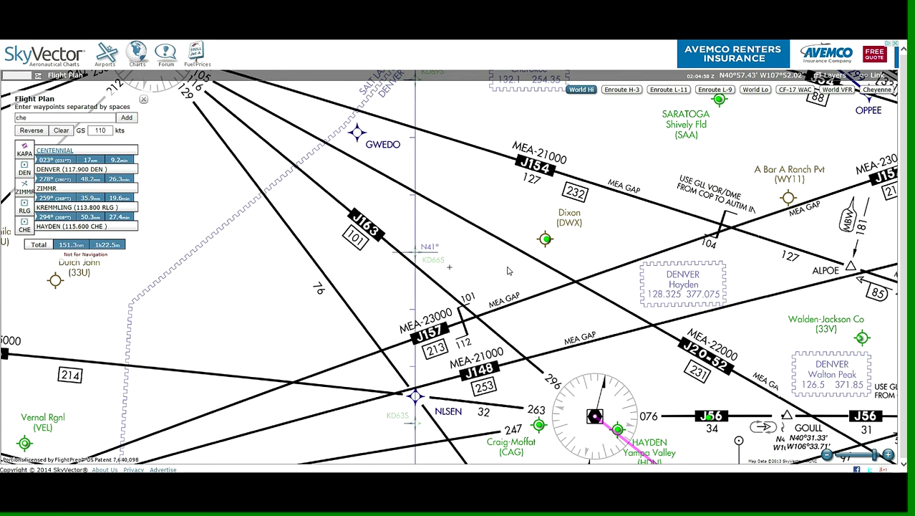
scroll(534, 269, down, 1)
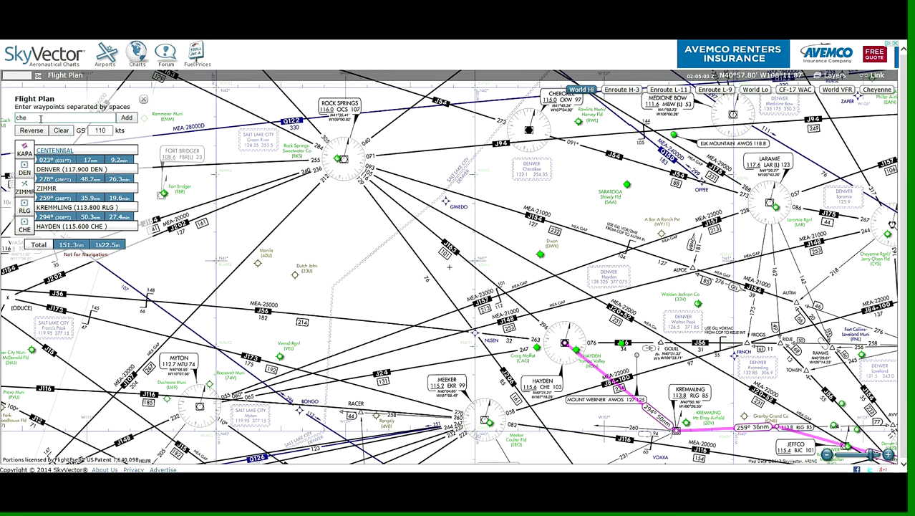
drag(41, 119, 10, 121)
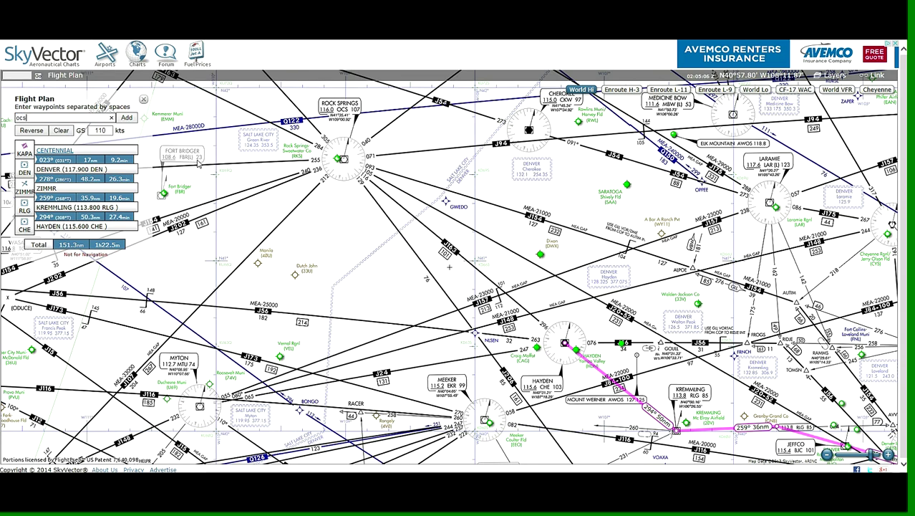
click(126, 118)
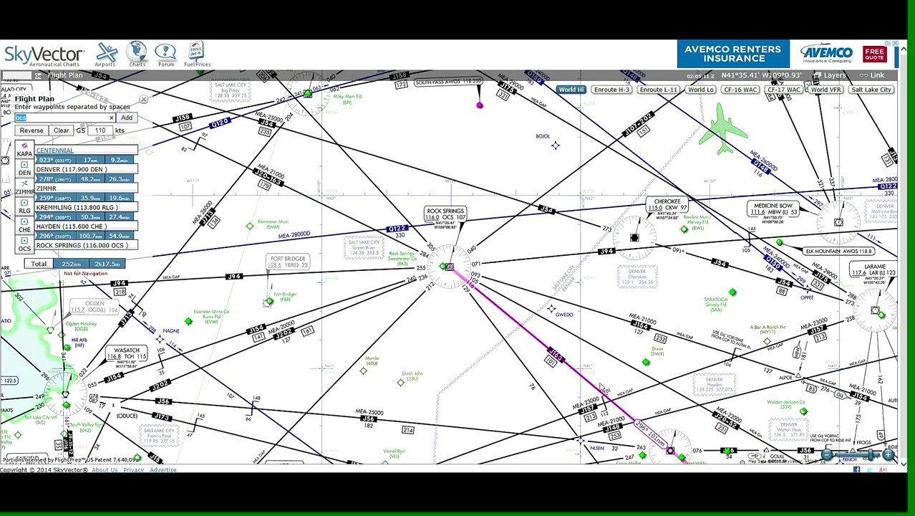
- Show the World Lo chart and add the Big Piney waypoint BPI after OCS
drag(428, 289, 513, 345)
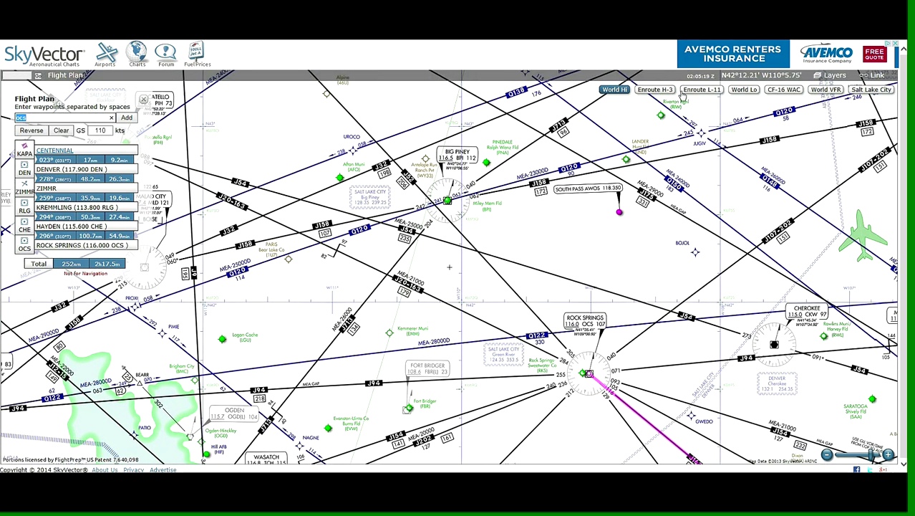
click(660, 93)
click(744, 90)
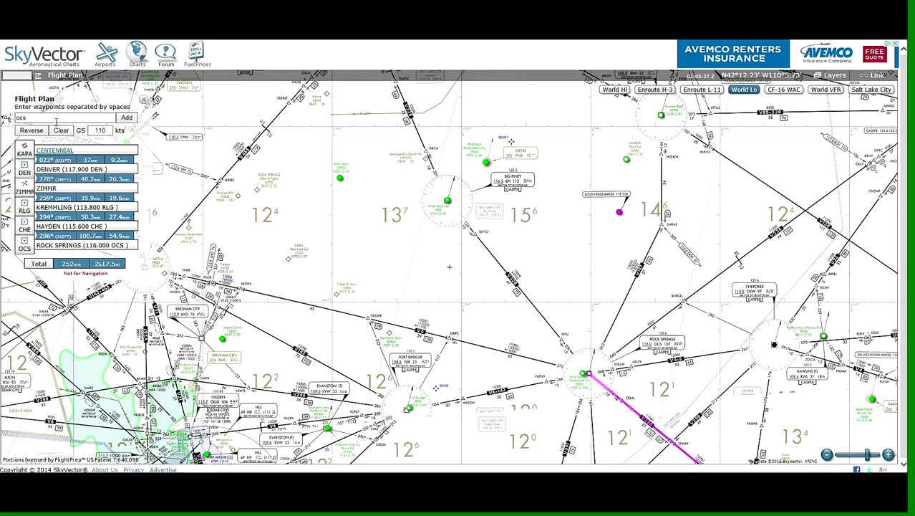
double_click(23, 117)
text(bpi)
click(126, 117)
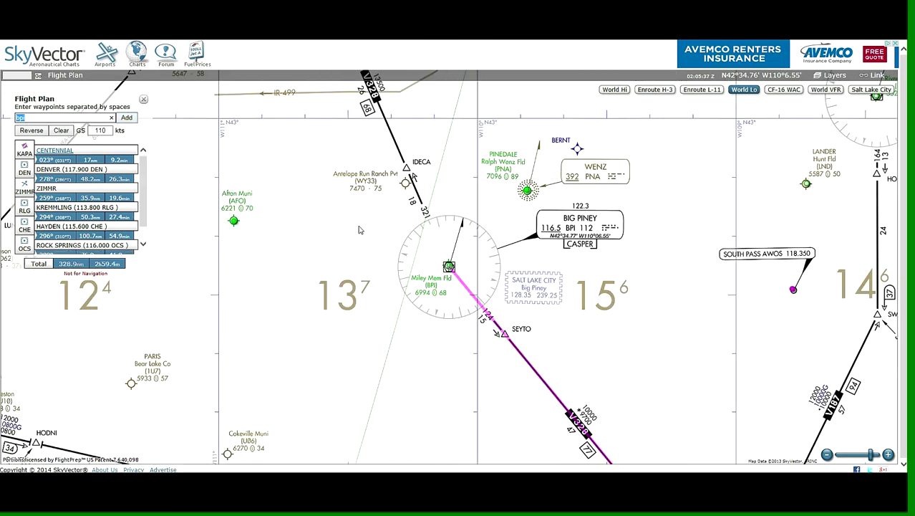
- Add the TUVOC fix to the route northwest of Big Piney
scroll(363, 236, down, 1)
drag(363, 237, 426, 358)
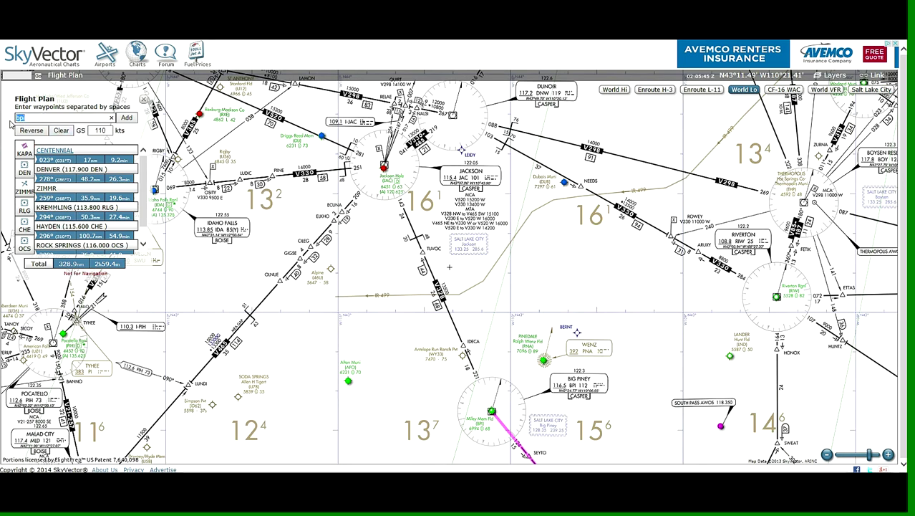
text(tuvoc)
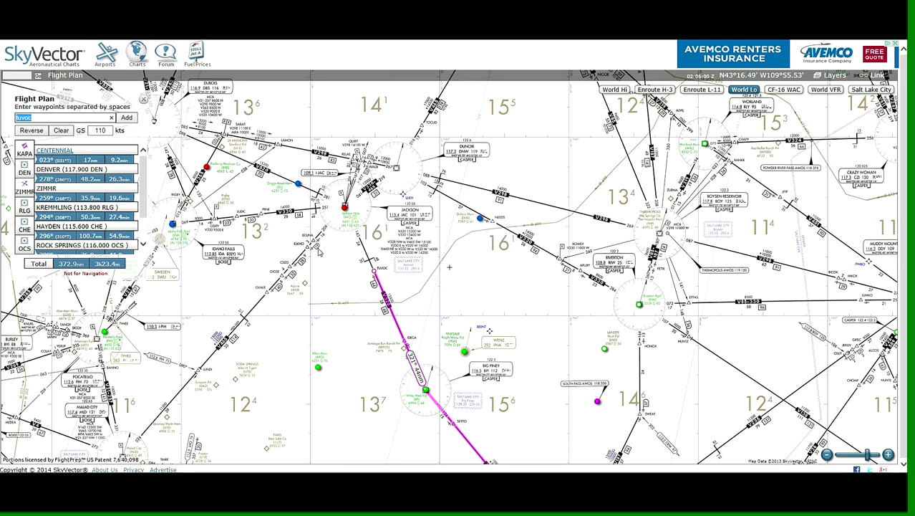
- Complete the route from TUVOC through DNW to the destination KJAC
scroll(318, 247, up, 1)
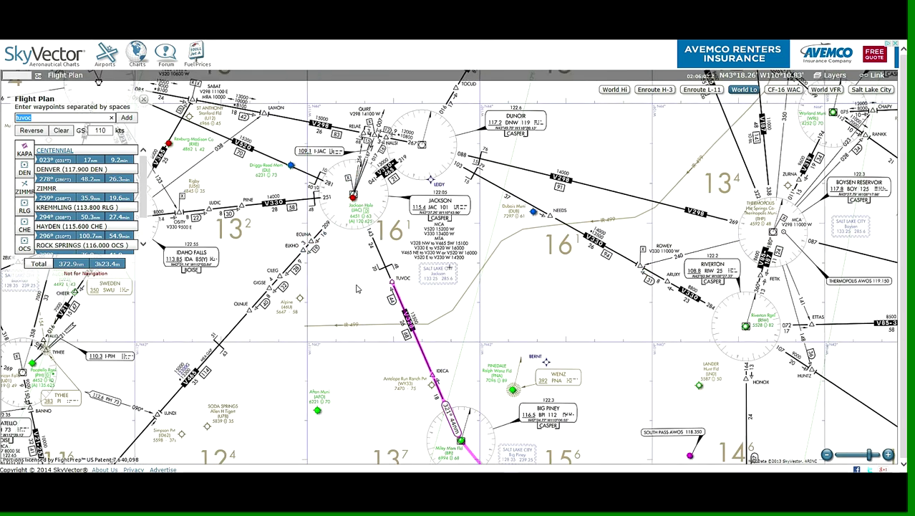
drag(358, 291, 368, 338)
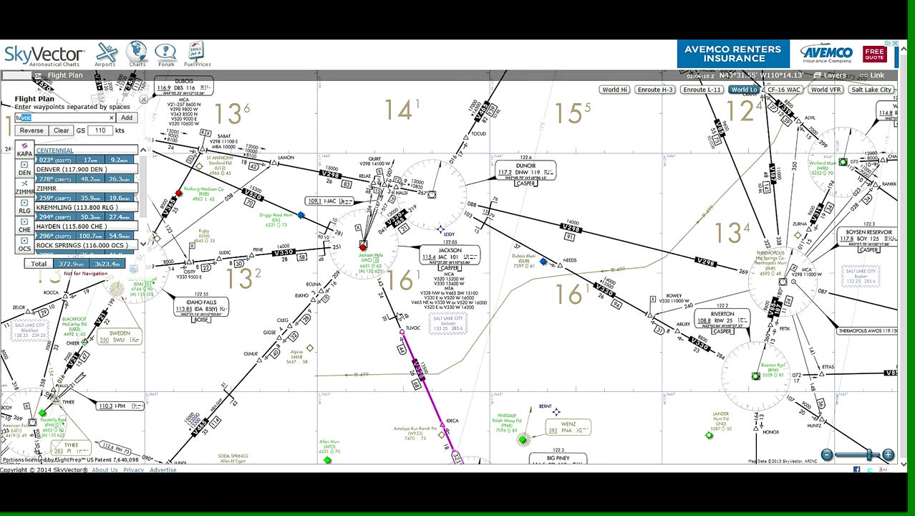
mouse_move(362, 244)
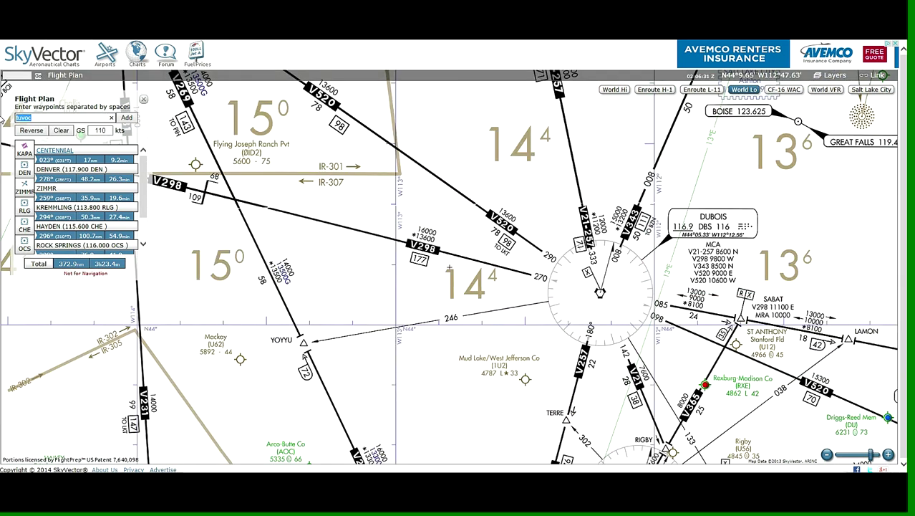
text(dnw)
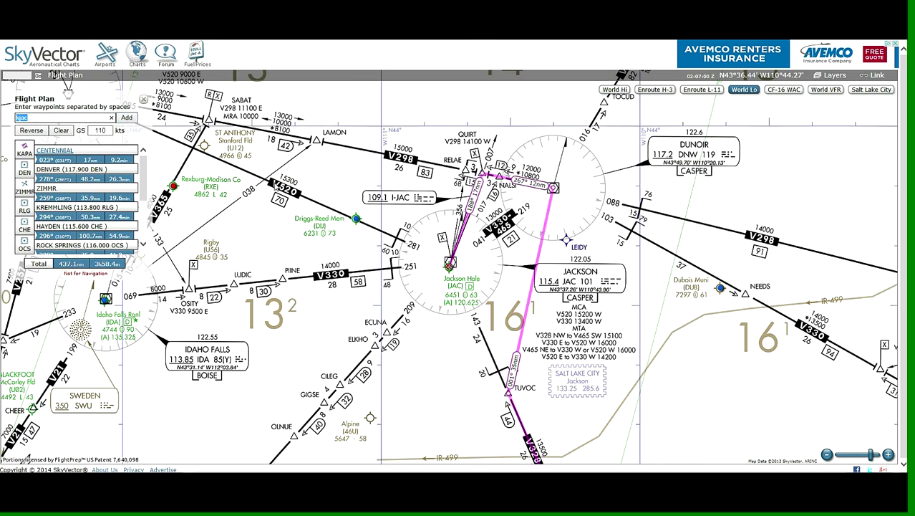
- Look over the whole plotted route and set the flight plan's ground speed to 300 kts
scroll(299, 219, down, 2)
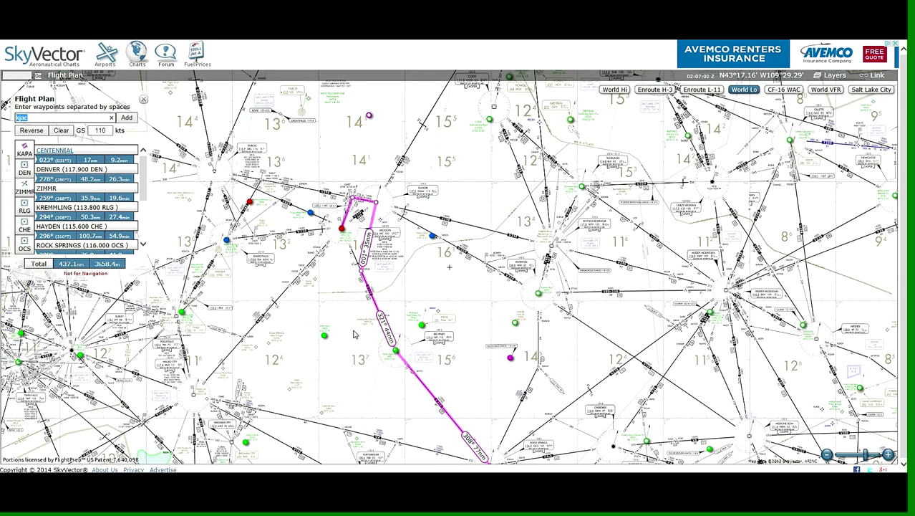
scroll(310, 275, up, 1)
scroll(310, 274, down, 1)
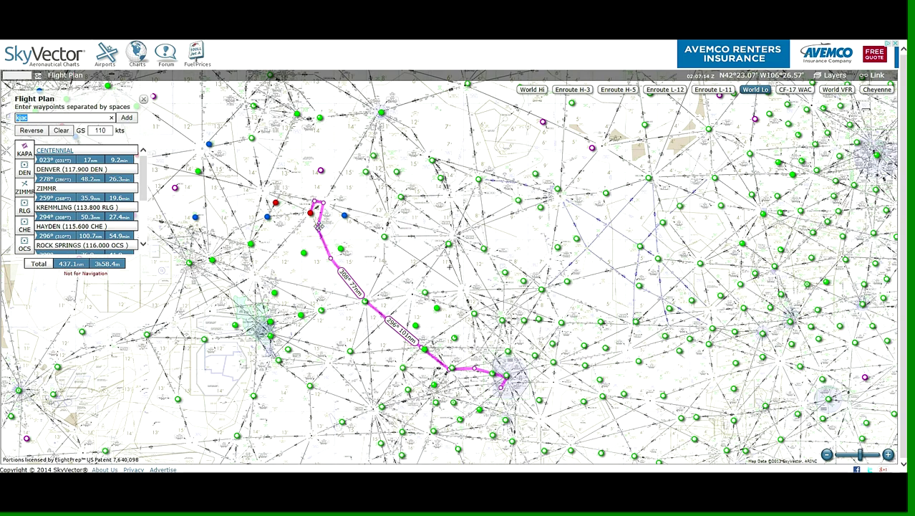
mouse_move(310, 214)
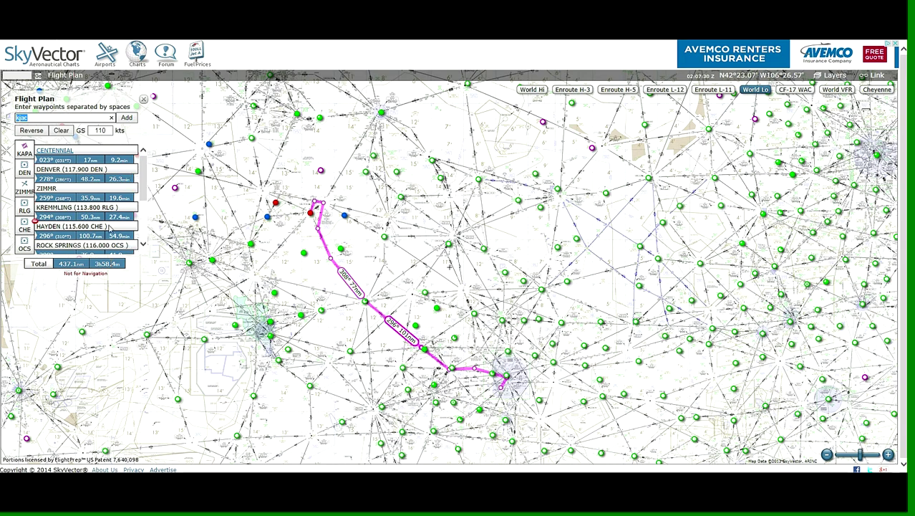
click(100, 129)
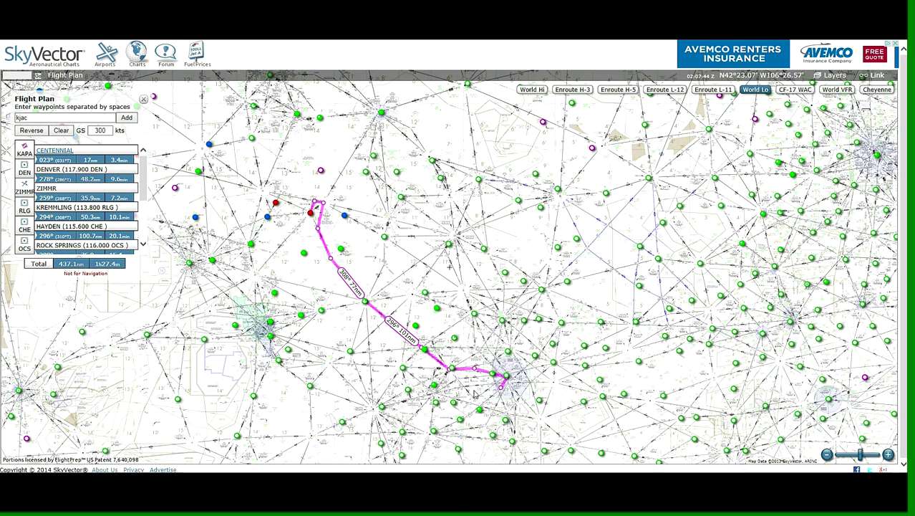
- Check the weather station report at the Denver end of the route and display the route on the World VFR chart
mouse_move(341, 250)
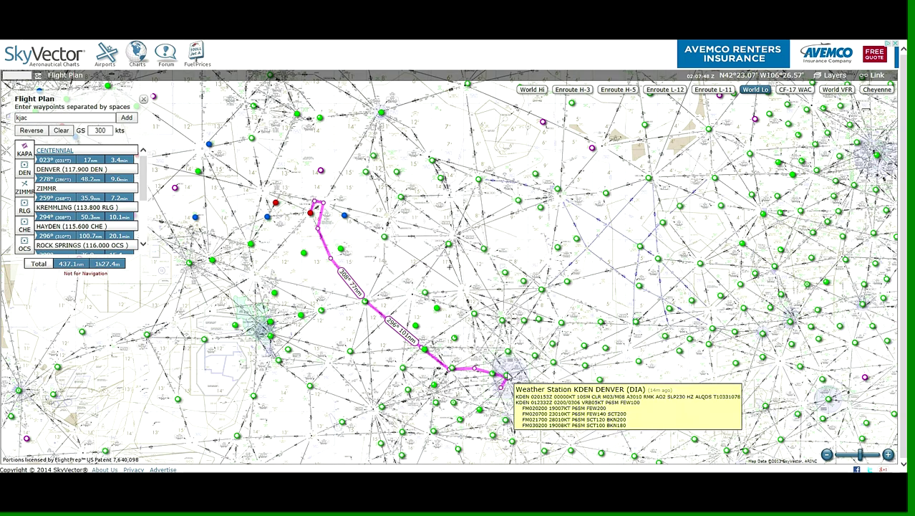
scroll(471, 320, up, 1)
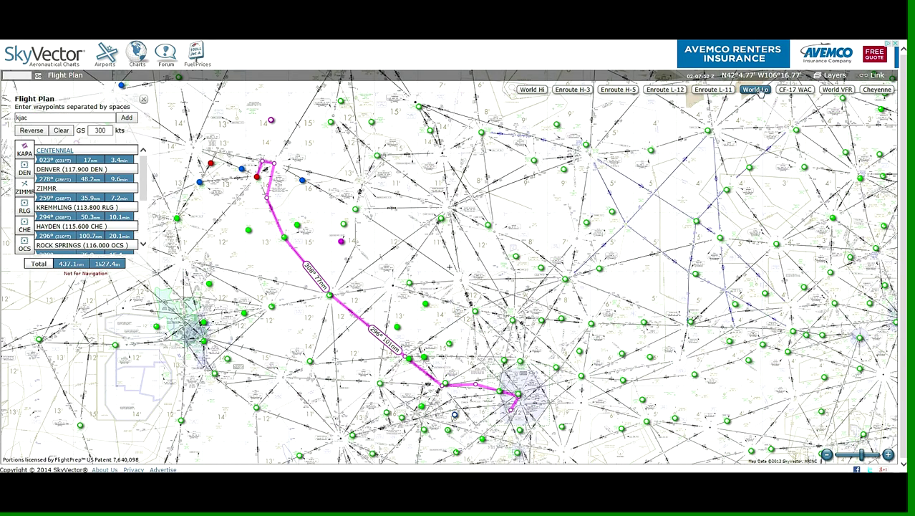
click(836, 90)
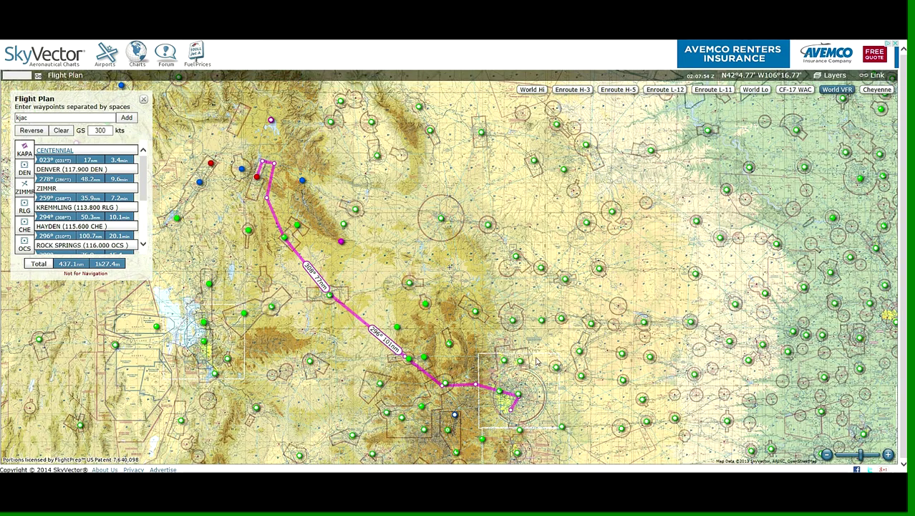
- Extend the route from KJAC to the alternate KSLC and point out the weather station at the Salt Lake City end
scroll(483, 412, down, 1)
scroll(563, 361, up, 1)
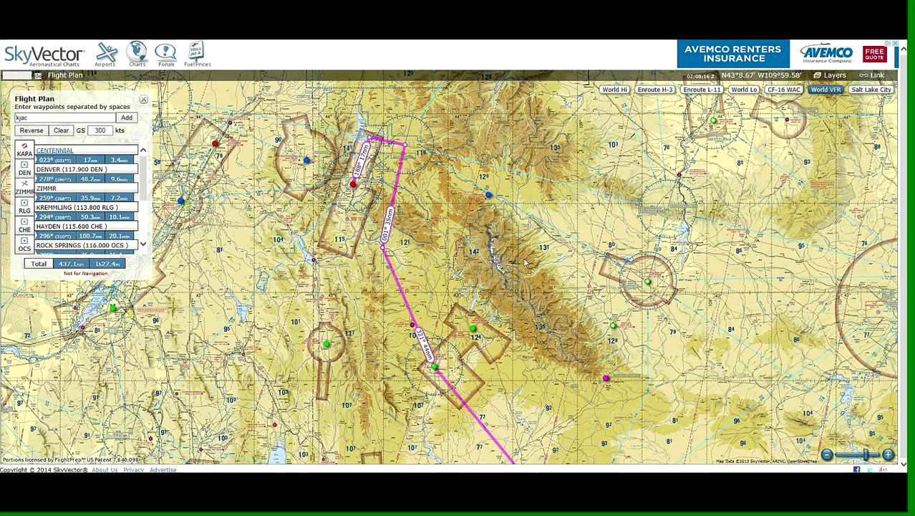
drag(29, 117, 19, 117)
text(ksl)
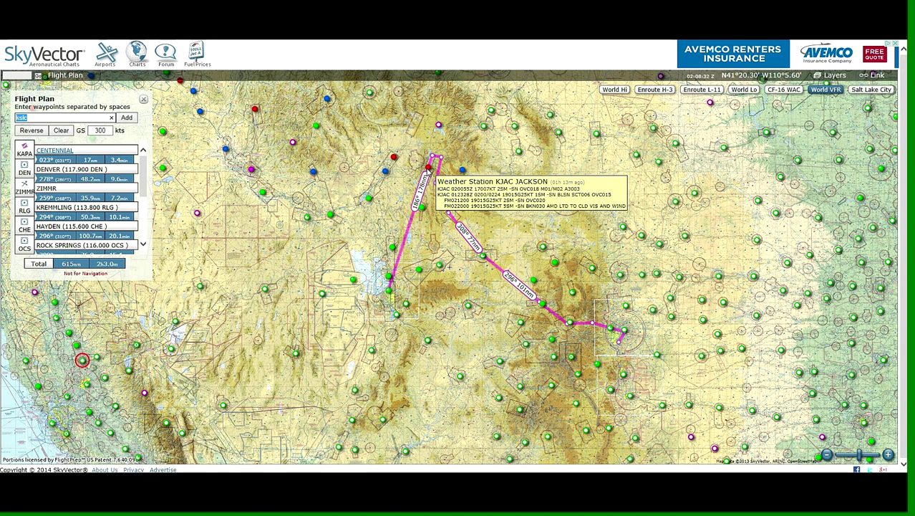
mouse_move(395, 293)
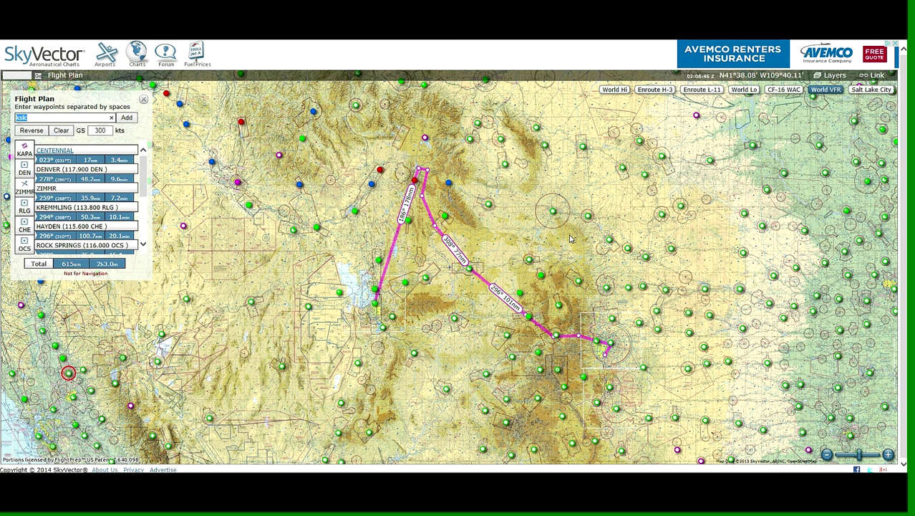
- Turn on the Weather Radar layer and examine the precipitation along the route and across the western states
click(833, 76)
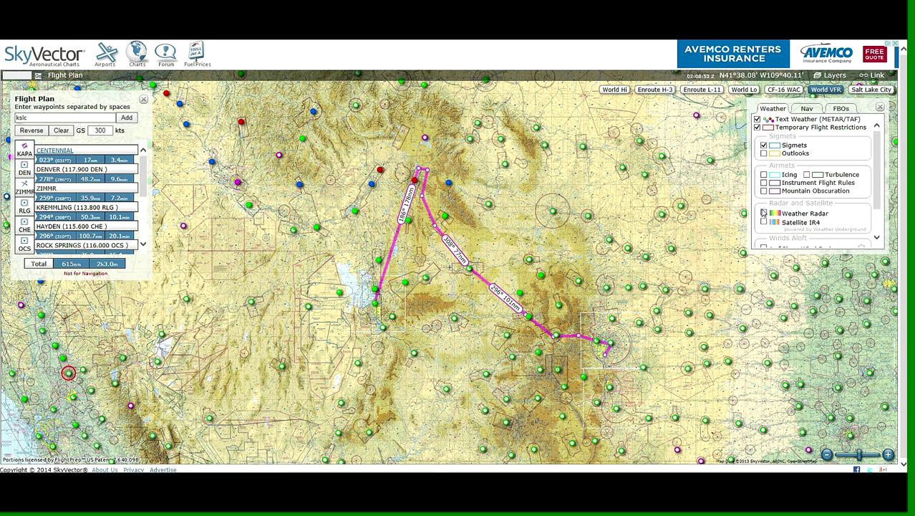
click(763, 213)
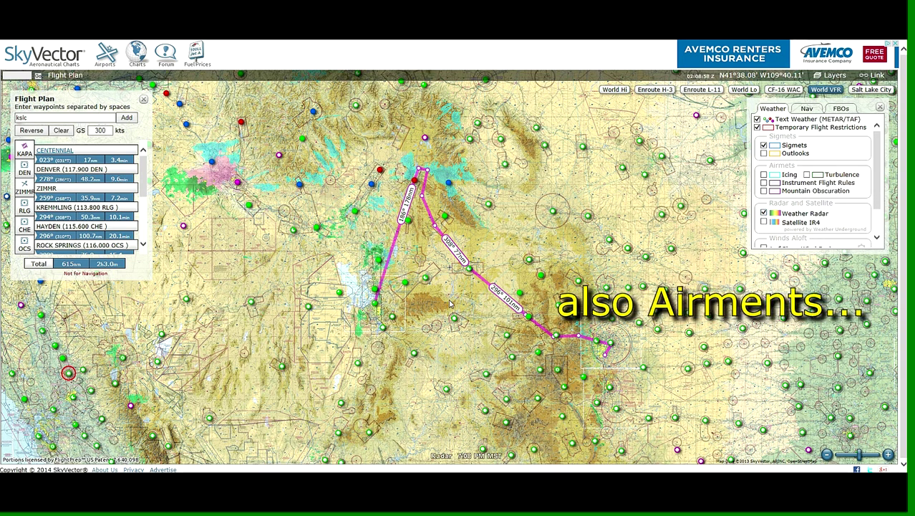
scroll(444, 263, down, 1)
scroll(444, 262, up, 1)
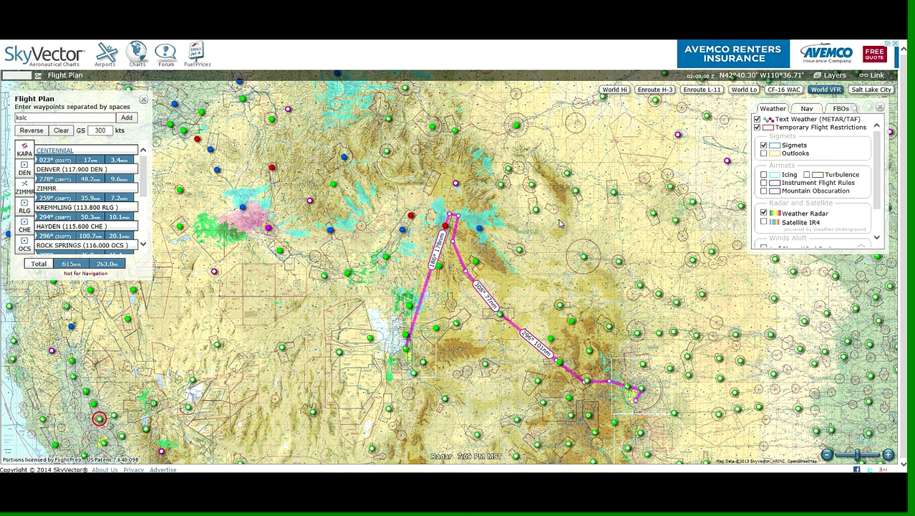
scroll(560, 224, down, 1)
scroll(392, 268, down, 1)
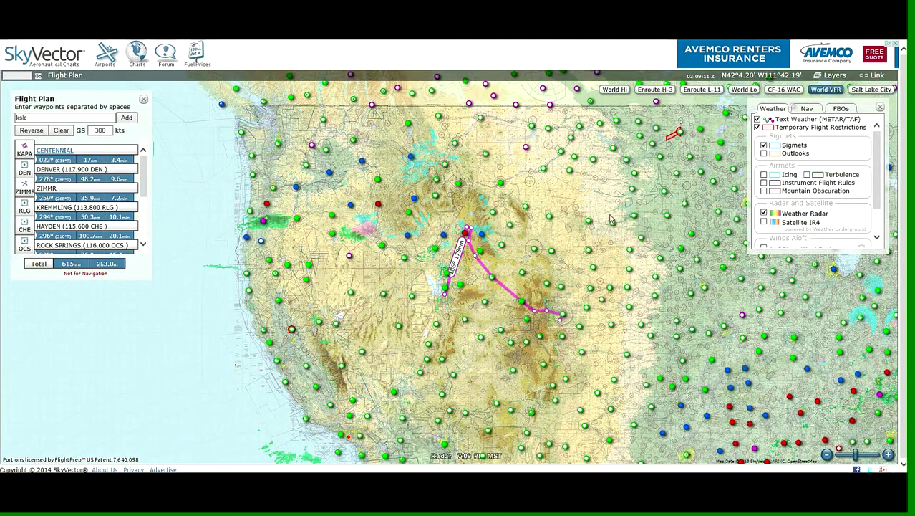
scroll(609, 209, up, 1)
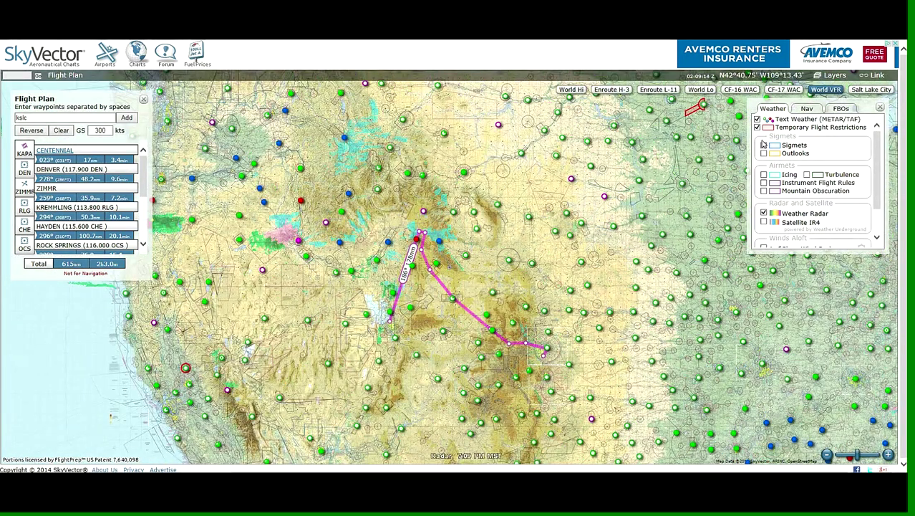
scroll(410, 267, up, 1)
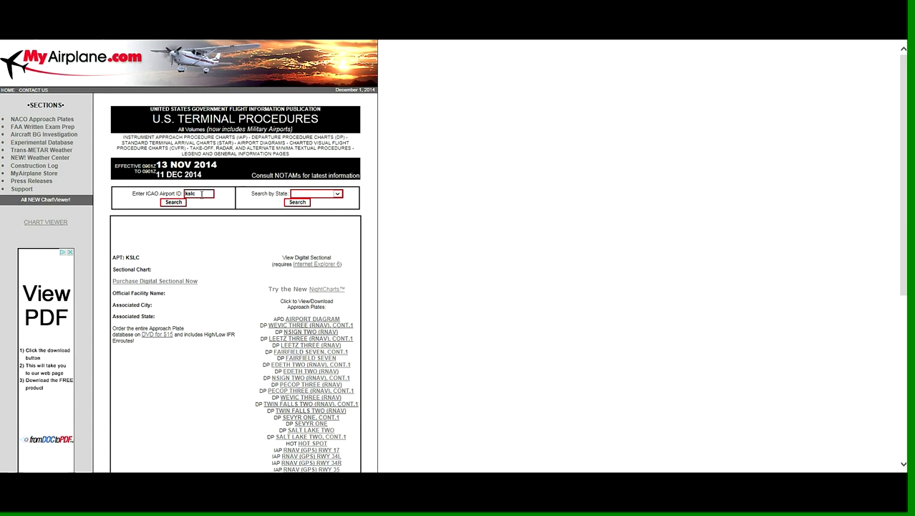
- Switch to MyAirplane.com, search the U.S. terminal procedures for KAPA and open its airport diagram
click(204, 193)
drag(203, 193, 173, 192)
text(kapa)
click(175, 202)
scroll(309, 297, down, 2)
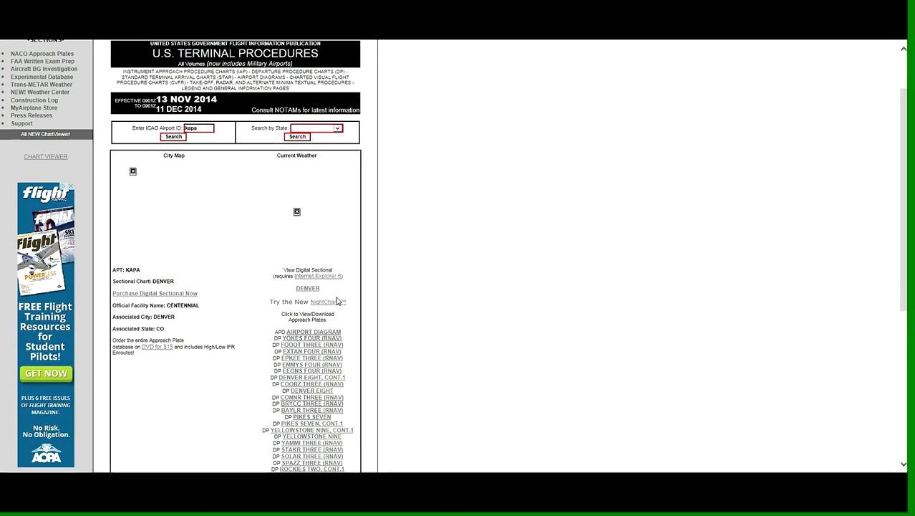
click(299, 268)
scroll(493, 268, down, 10)
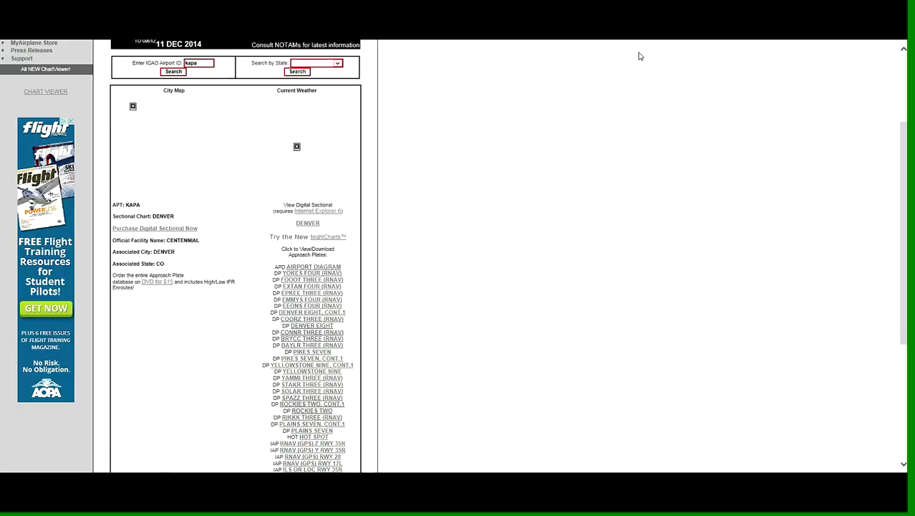
- Search the terminal procedures for KJAC and open the ILS Z or LOC/DME RWY 19 approach plate
drag(203, 63, 168, 63)
text(kjac)
click(173, 72)
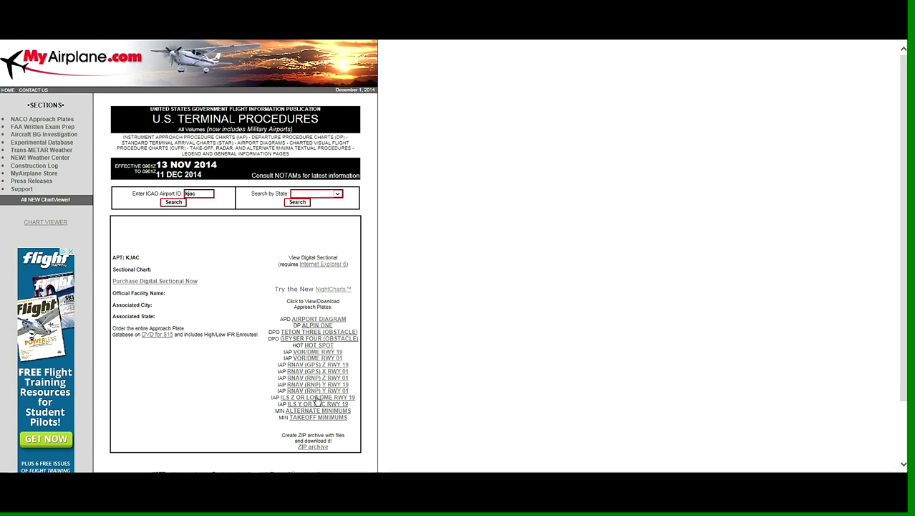
click(317, 398)
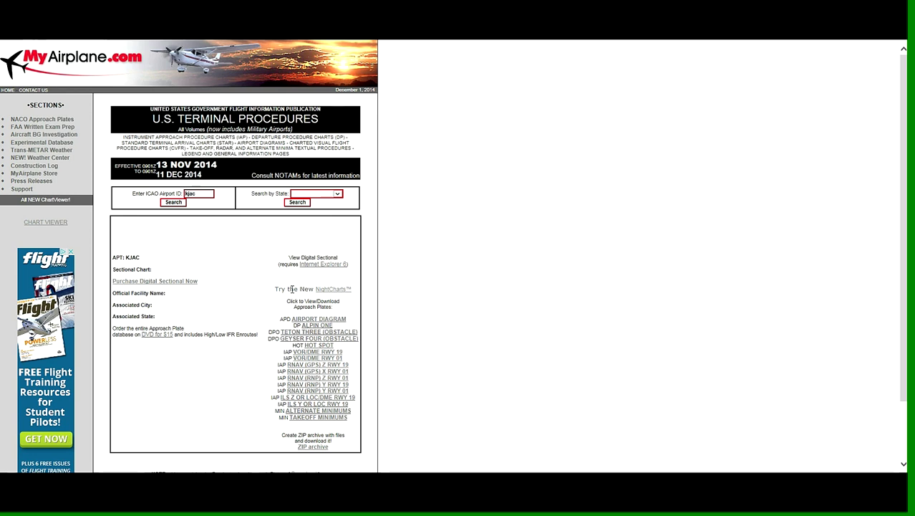
middle_click(471, 285)
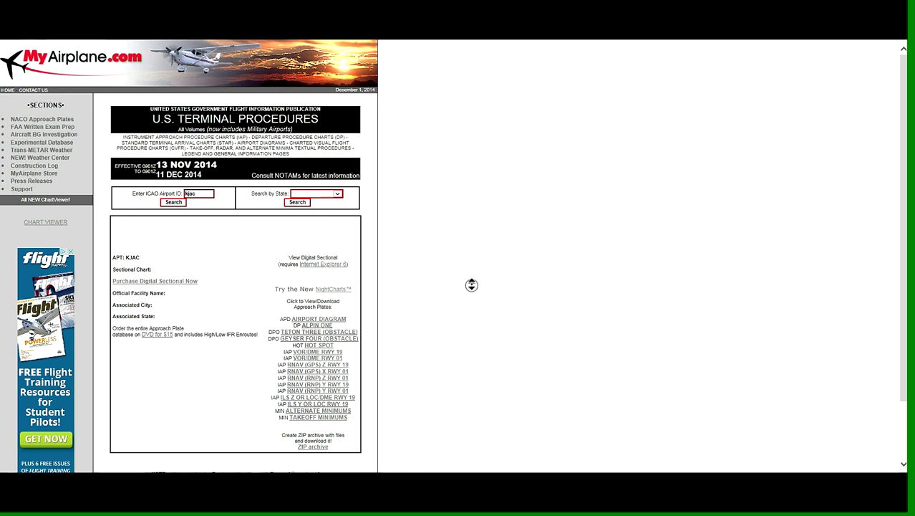